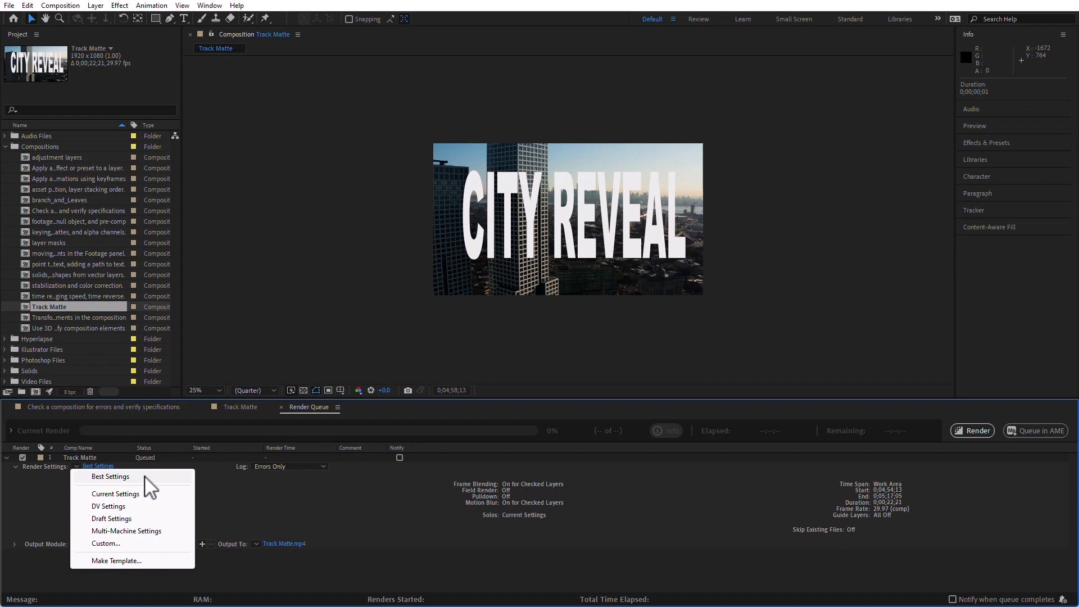
# Apply the Best Settings template to the queued Track Matte composition and collapse its render settings details.
pyautogui.click(100, 476)
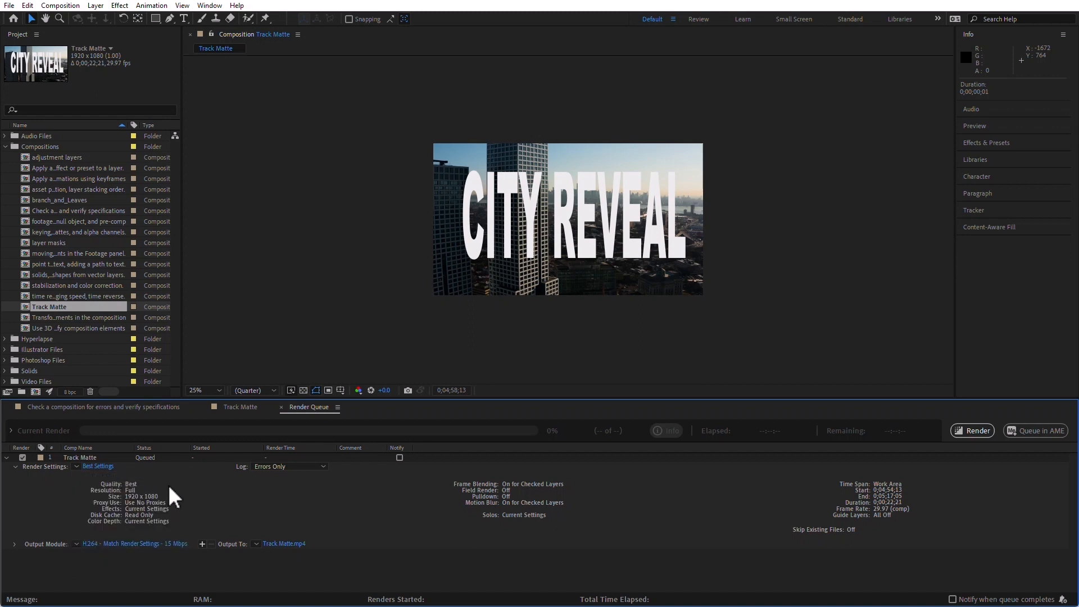
pyautogui.click(76, 467)
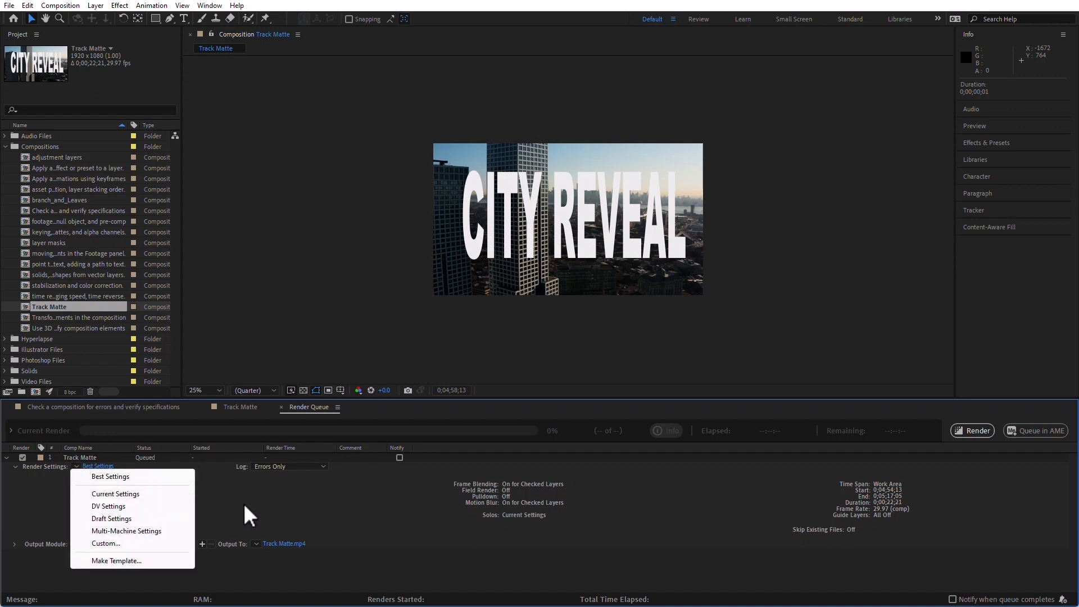
pyautogui.click(206, 513)
pyautogui.click(15, 467)
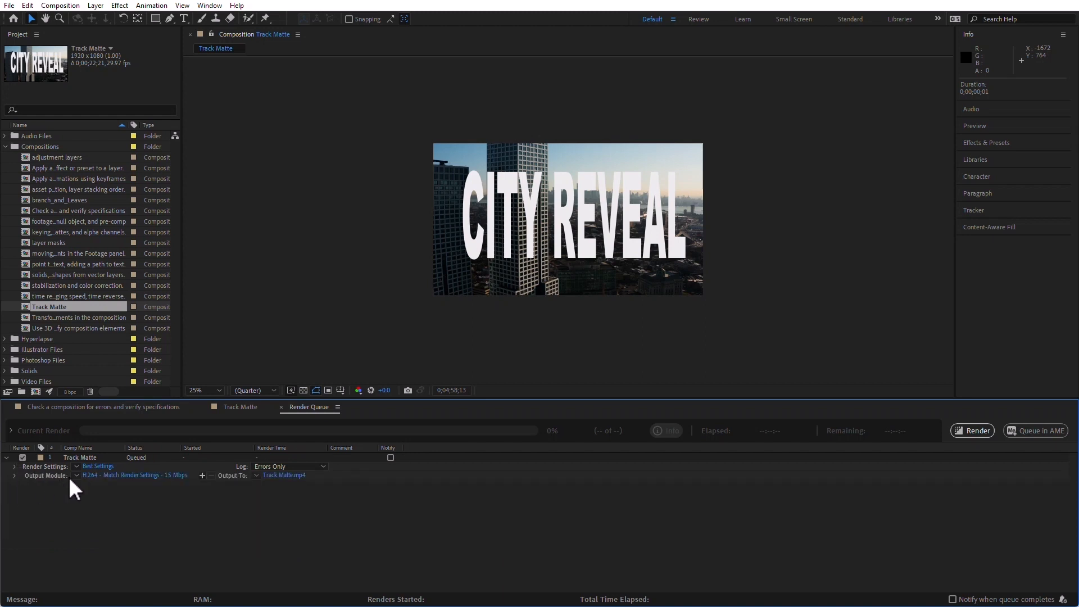
pyautogui.click(76, 475)
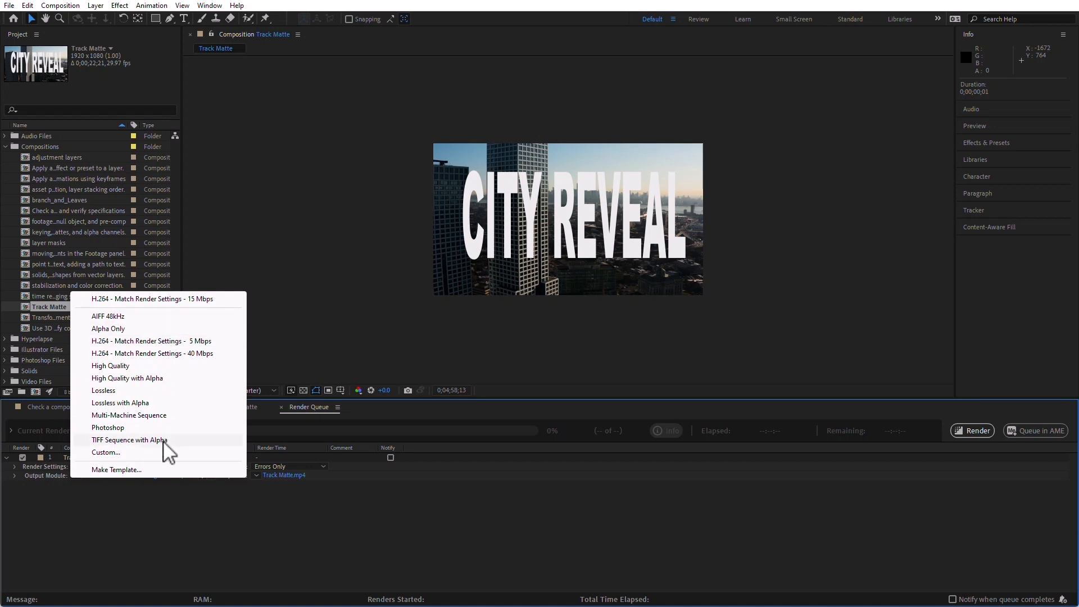
pyautogui.click(190, 534)
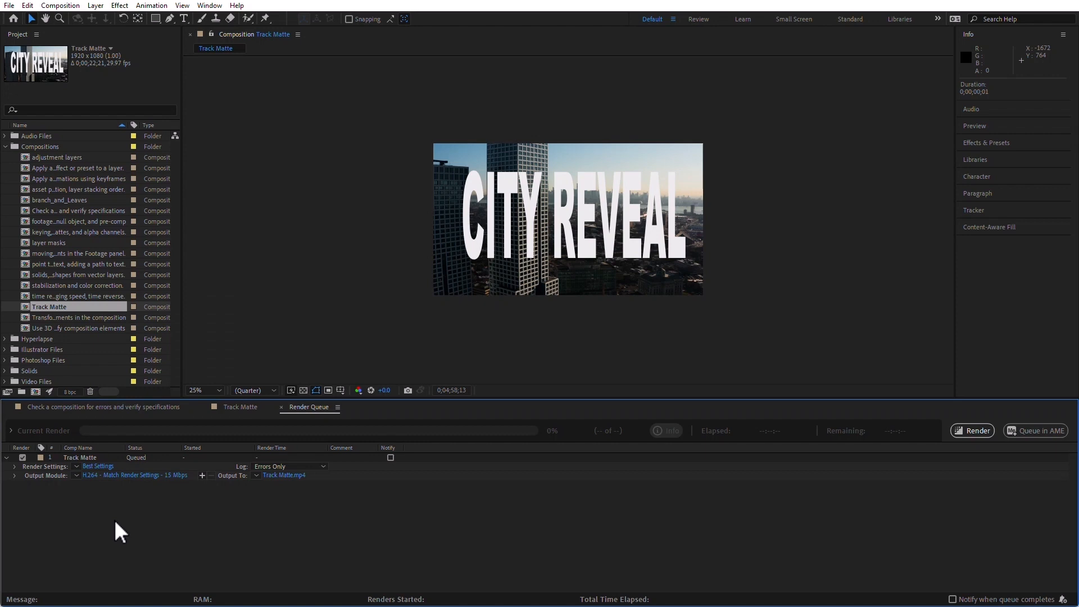
pyautogui.click(77, 476)
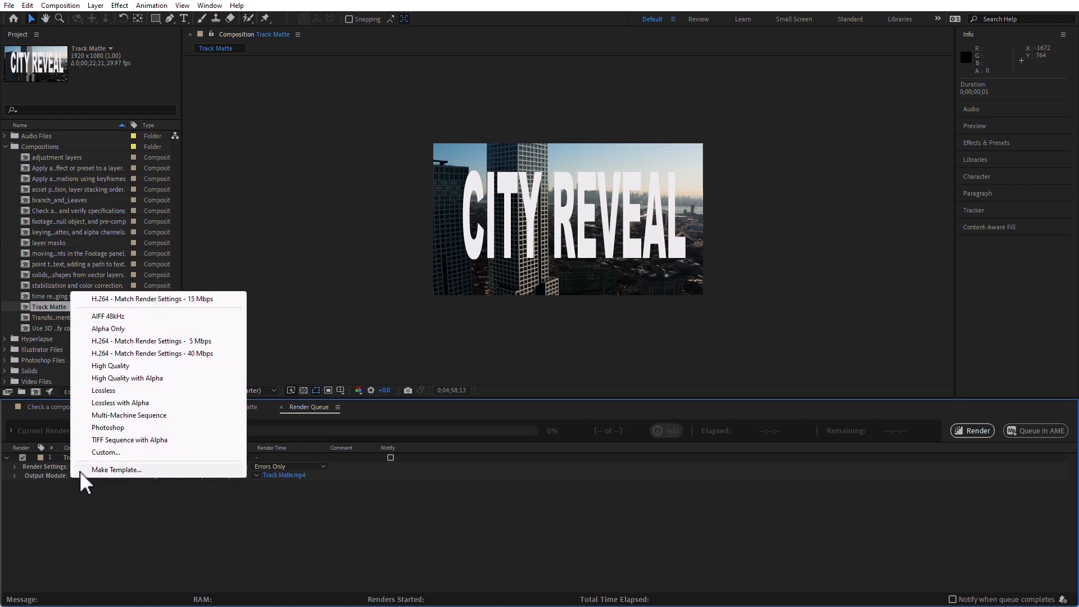
pyautogui.click(113, 524)
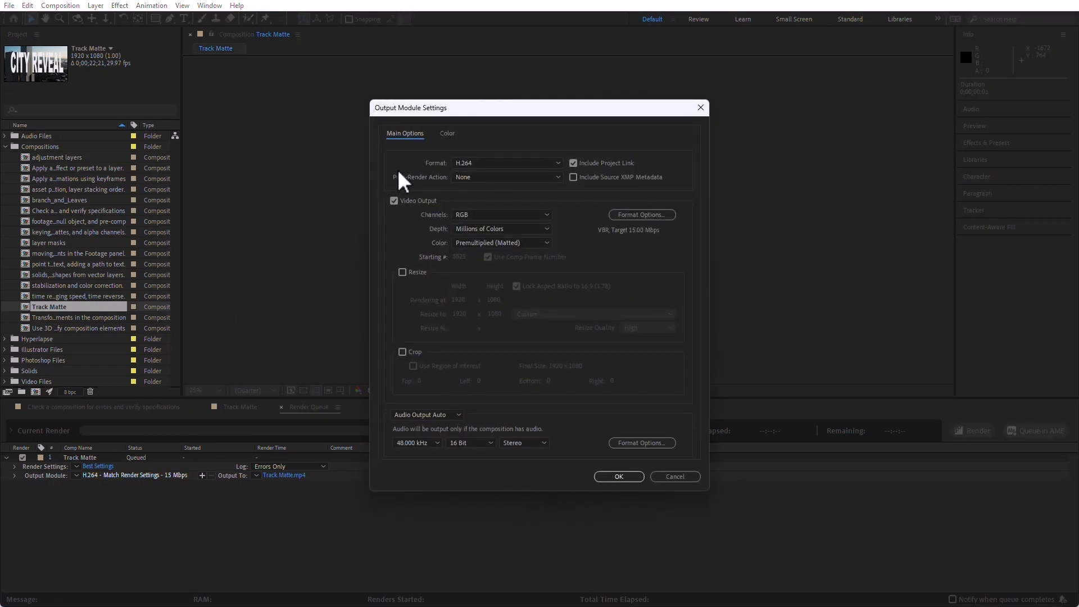
# Set the Track Matte output module to the QuickTime format with RGB + Alpha channels.
pyautogui.click(515, 163)
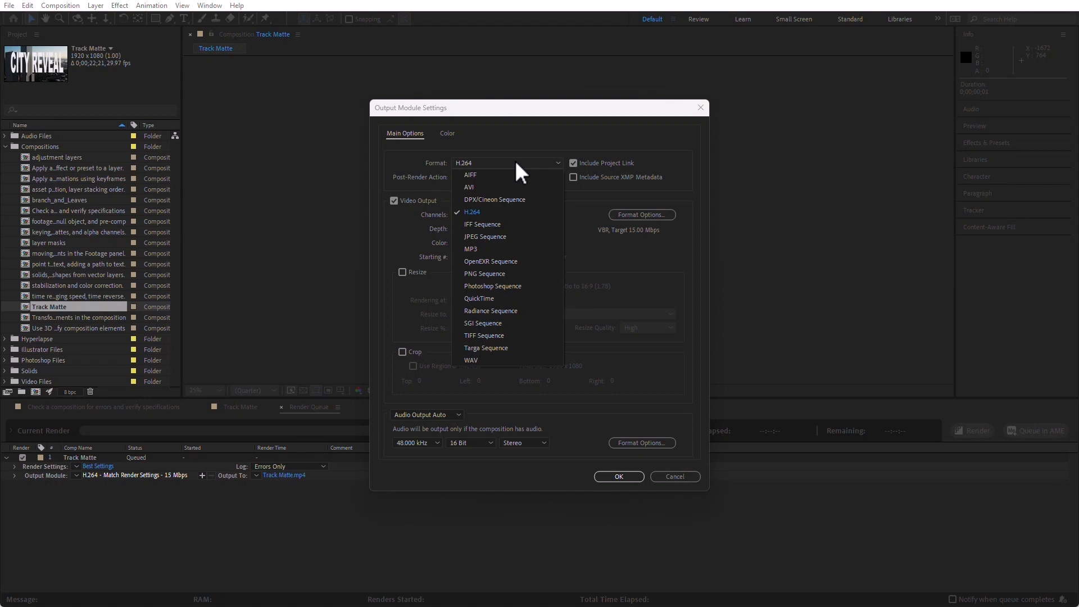
pyautogui.click(506, 297)
pyautogui.click(494, 214)
pyautogui.click(505, 253)
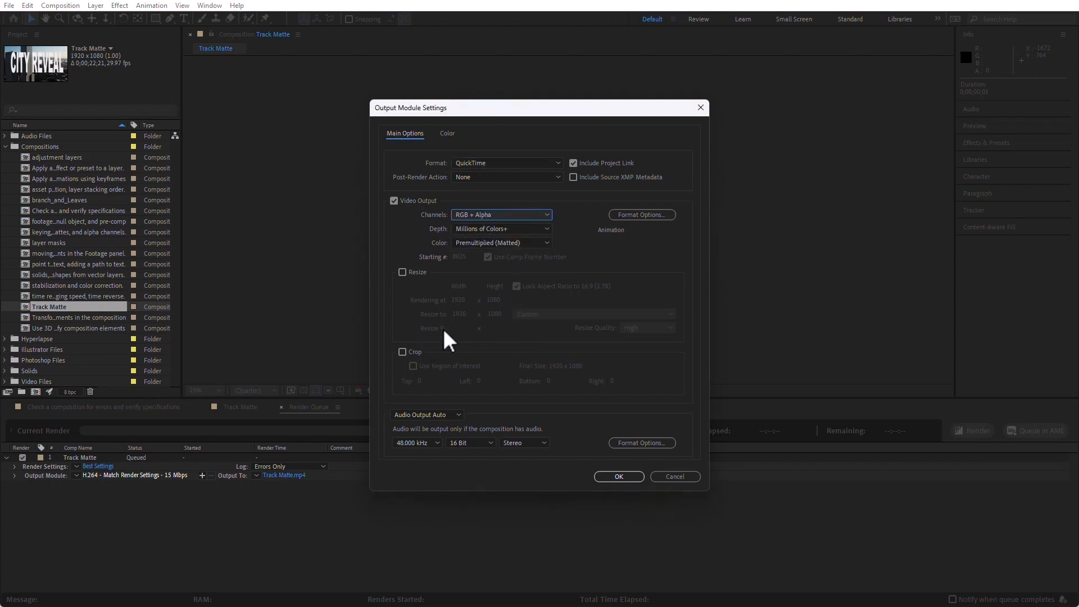
# Set the output module's format to H.264.
pyautogui.click(506, 162)
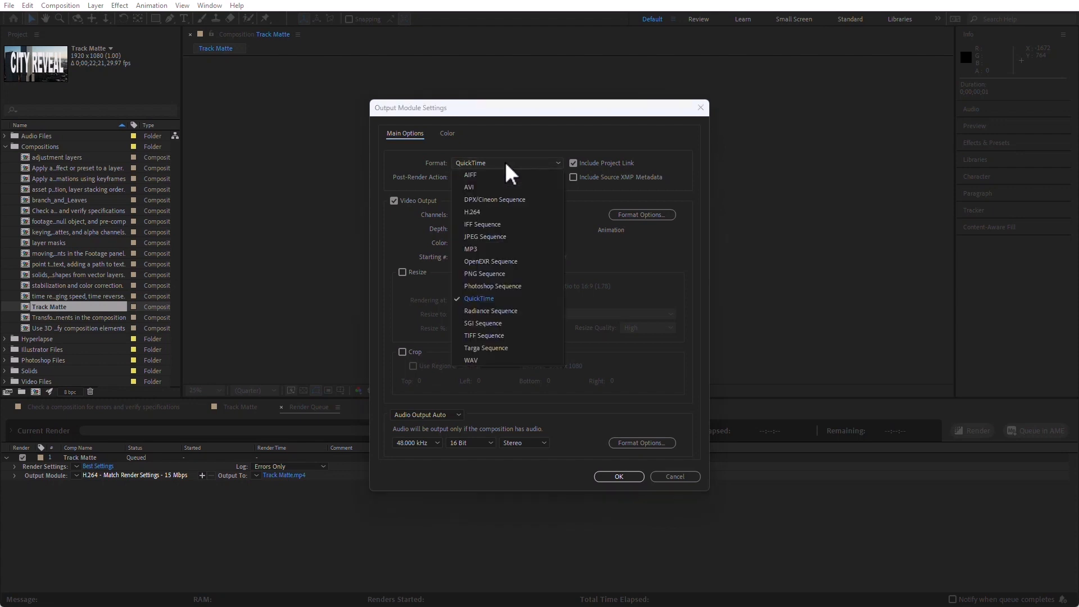
pyautogui.click(492, 211)
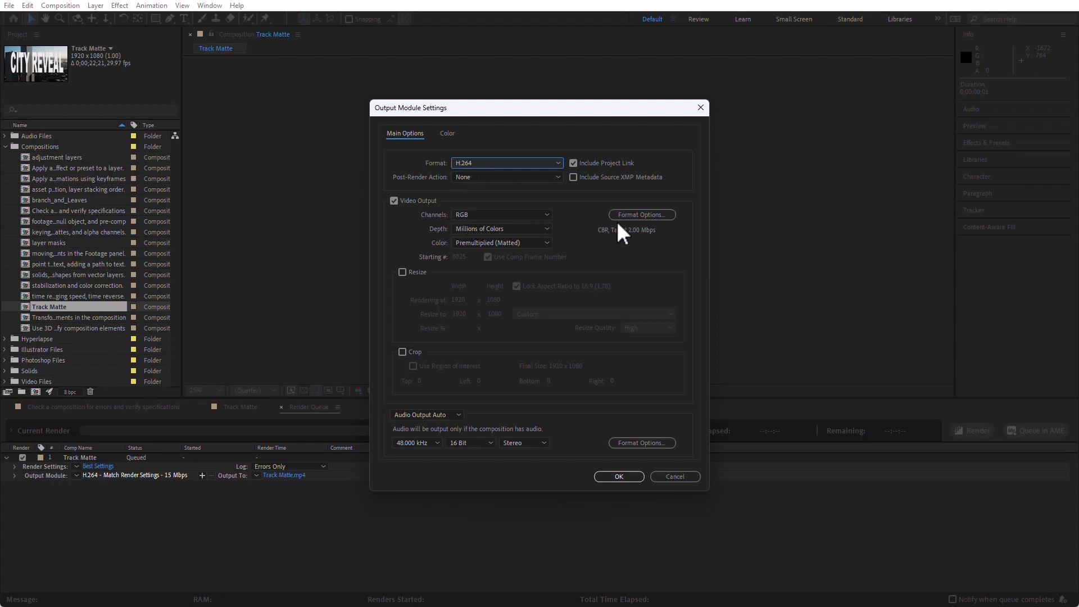
# Try H.264 options with VBR, 1 pass encoding, a target bitrate of 25.67 Mbps and Hardware Encoding, and close them without saving.
pyautogui.click(642, 216)
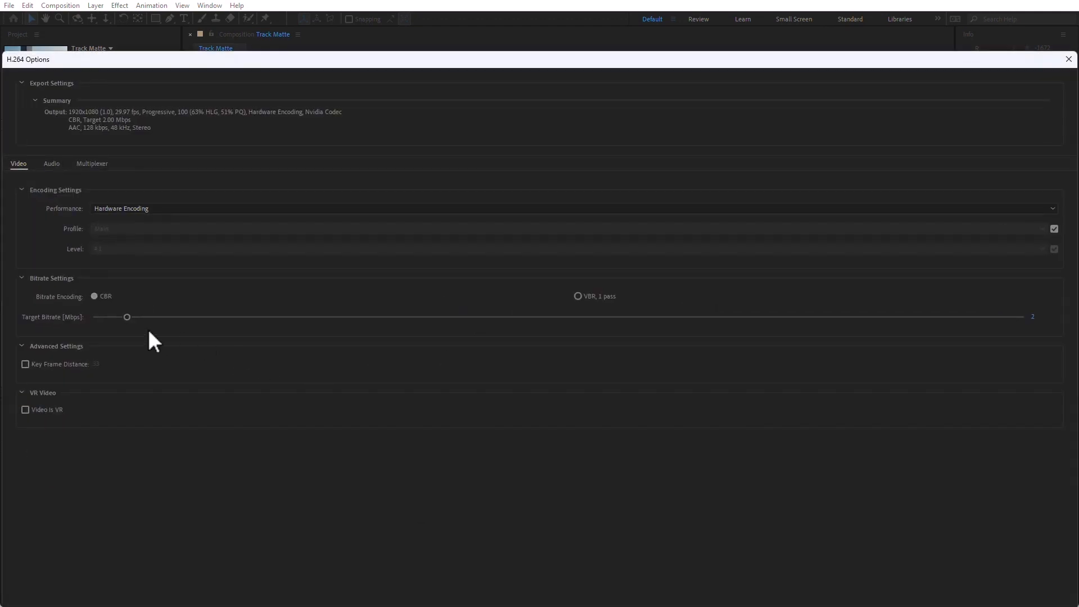
pyautogui.moveTo(198, 323); pyautogui.dragTo(412, 331)
pyautogui.moveTo(423, 330); pyautogui.dragTo(422, 331)
pyautogui.click(579, 296)
pyautogui.moveTo(569, 327); pyautogui.dragTo(569, 327)
pyautogui.click(175, 207)
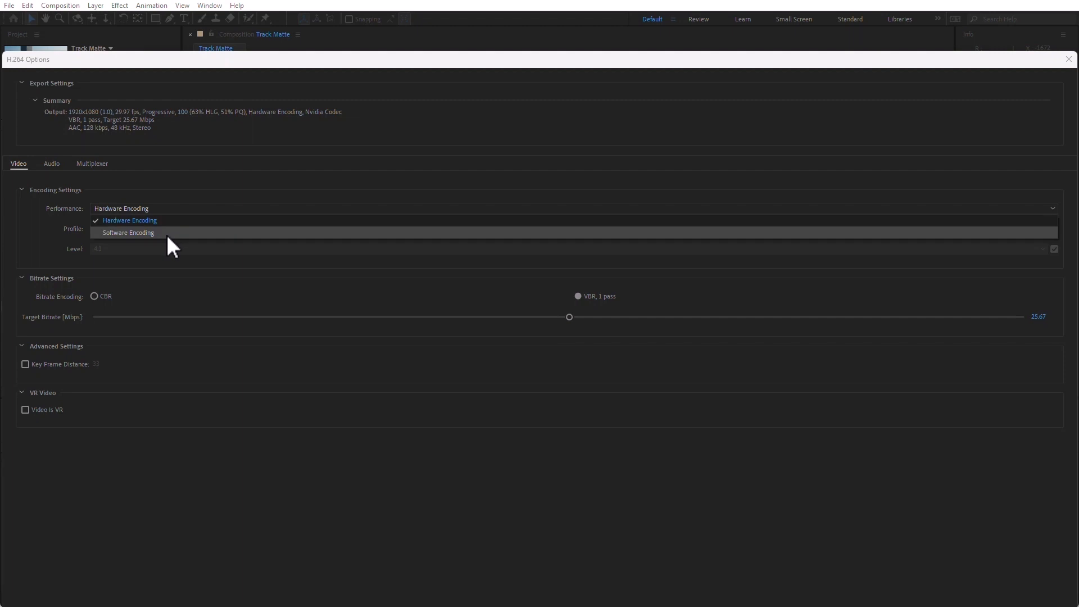
pyautogui.click(166, 221)
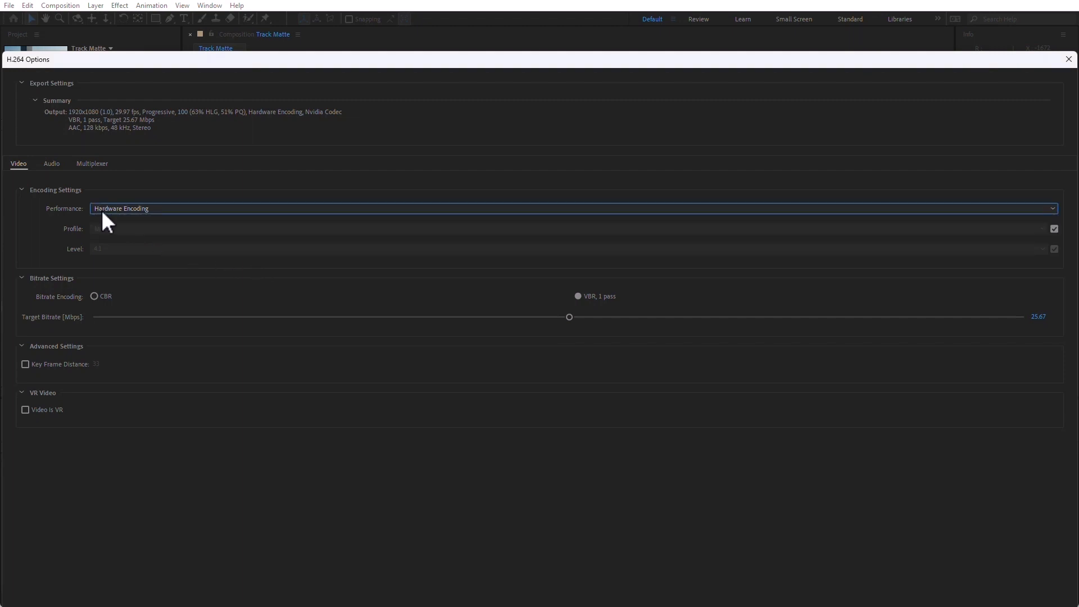
pyautogui.click(1069, 59)
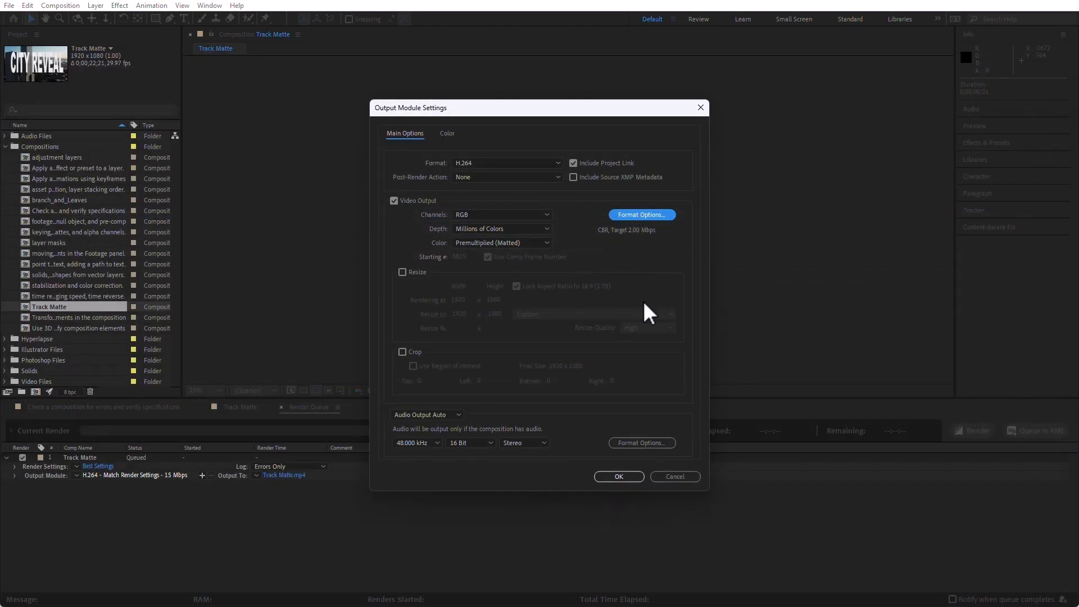
# Enable Resize and Crop for the H.264 video output.
pyautogui.click(402, 272)
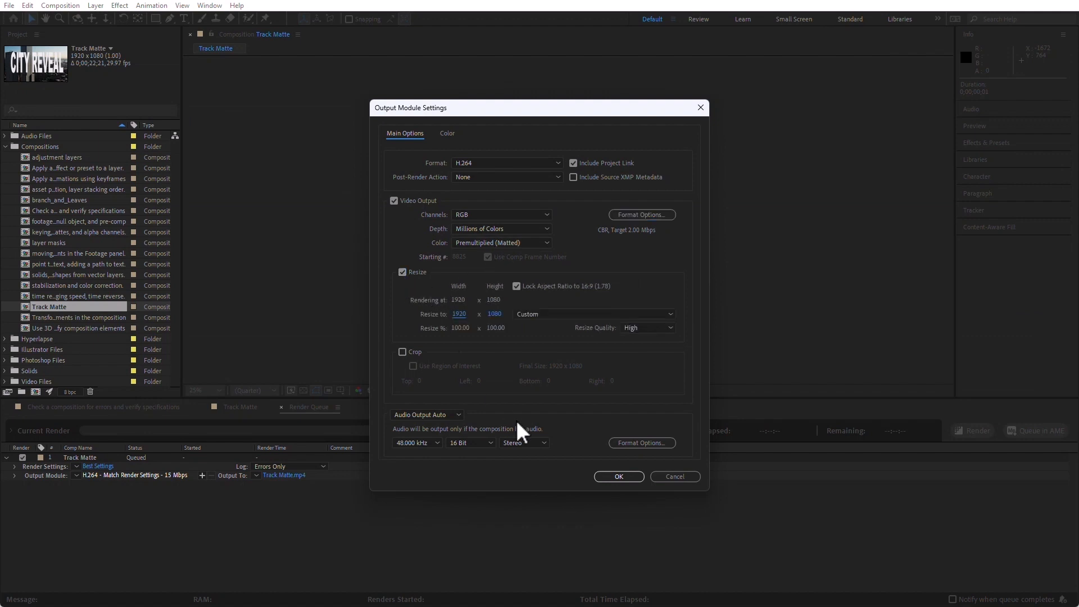
pyautogui.click(403, 353)
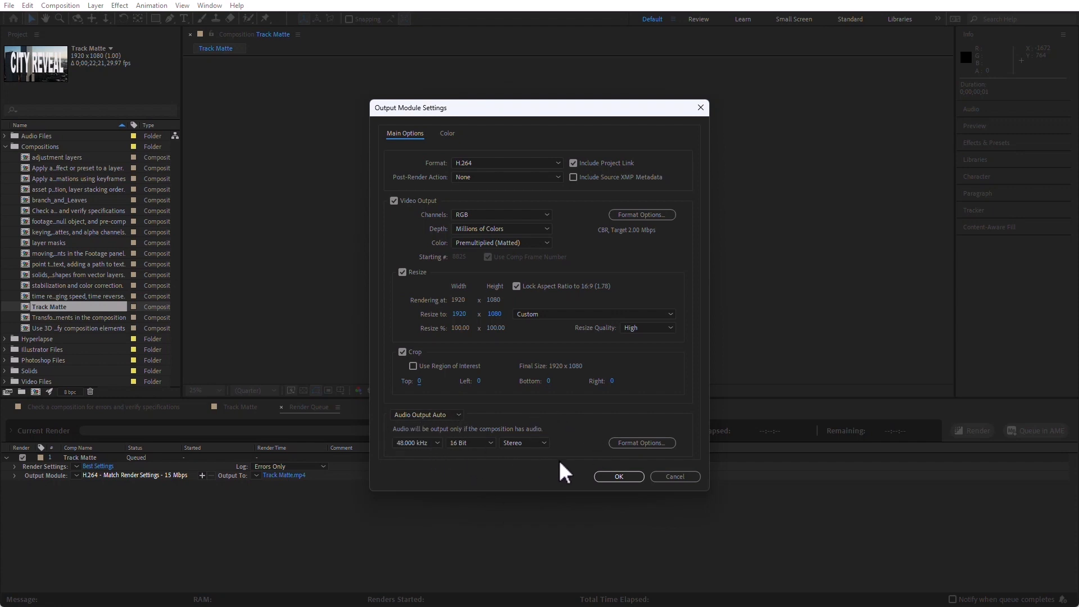
# Keep Preserve RGB disabled, set Convert To Linear Light to On for 32 bpc, and accept the output module settings.
pyautogui.click(447, 134)
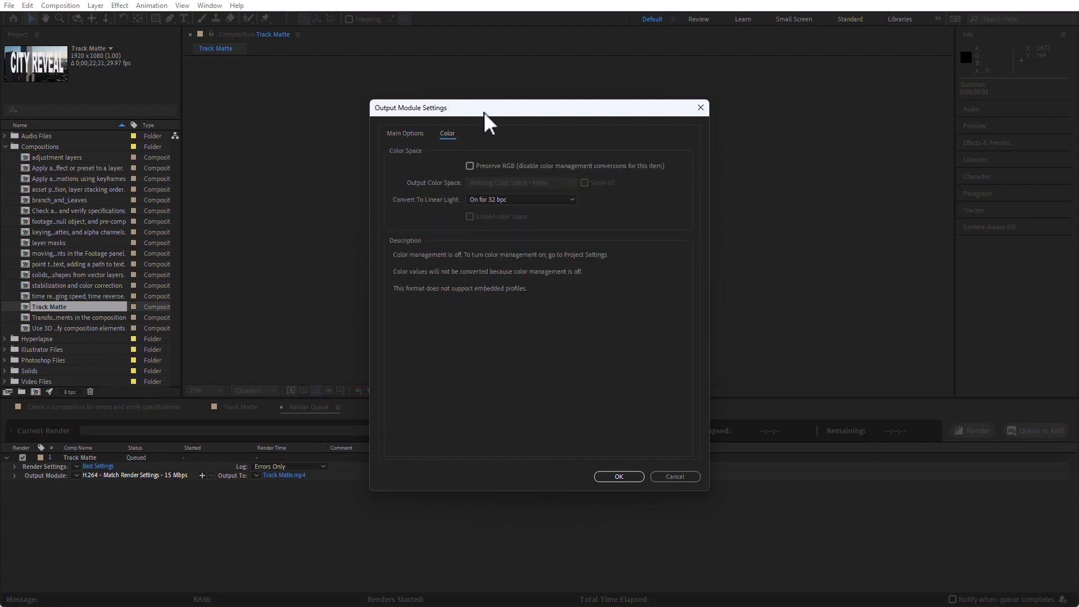
pyautogui.click(470, 166)
pyautogui.click(476, 167)
pyautogui.click(538, 200)
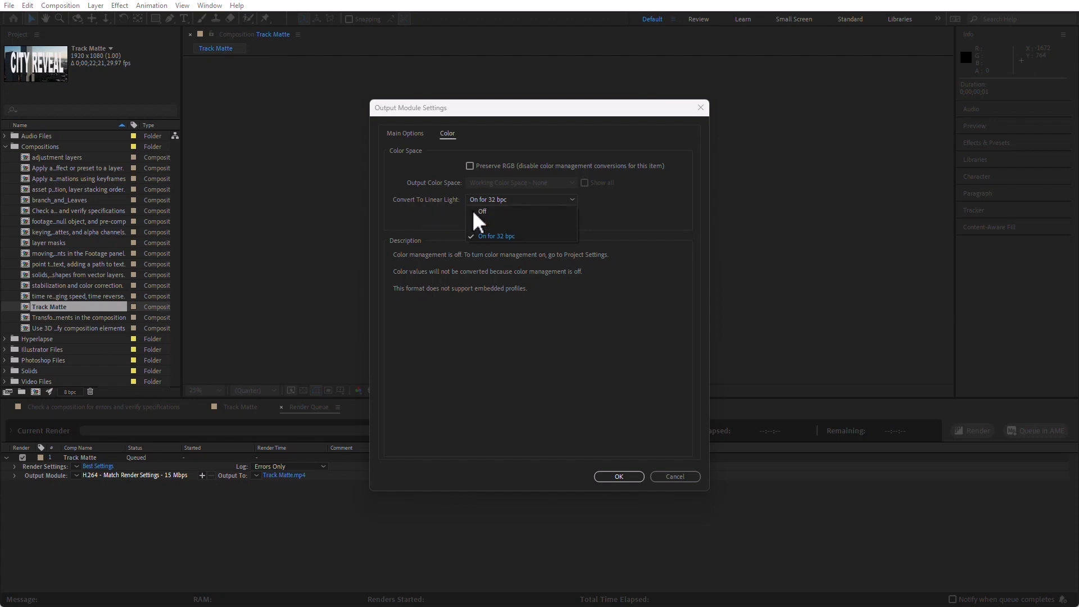
pyautogui.click(510, 213)
pyautogui.click(532, 204)
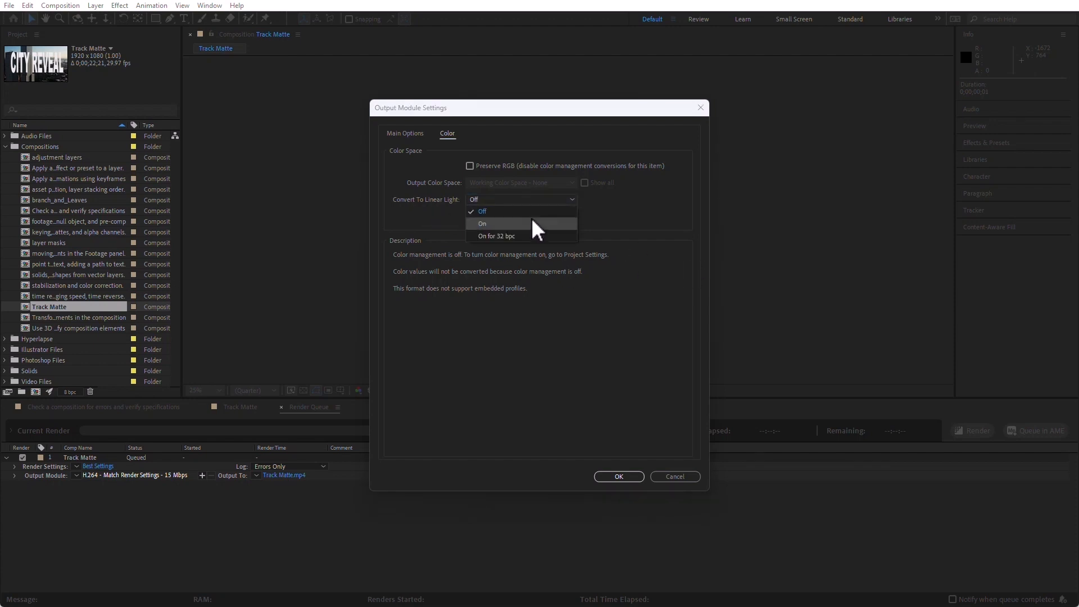
pyautogui.click(528, 222)
pyautogui.click(537, 196)
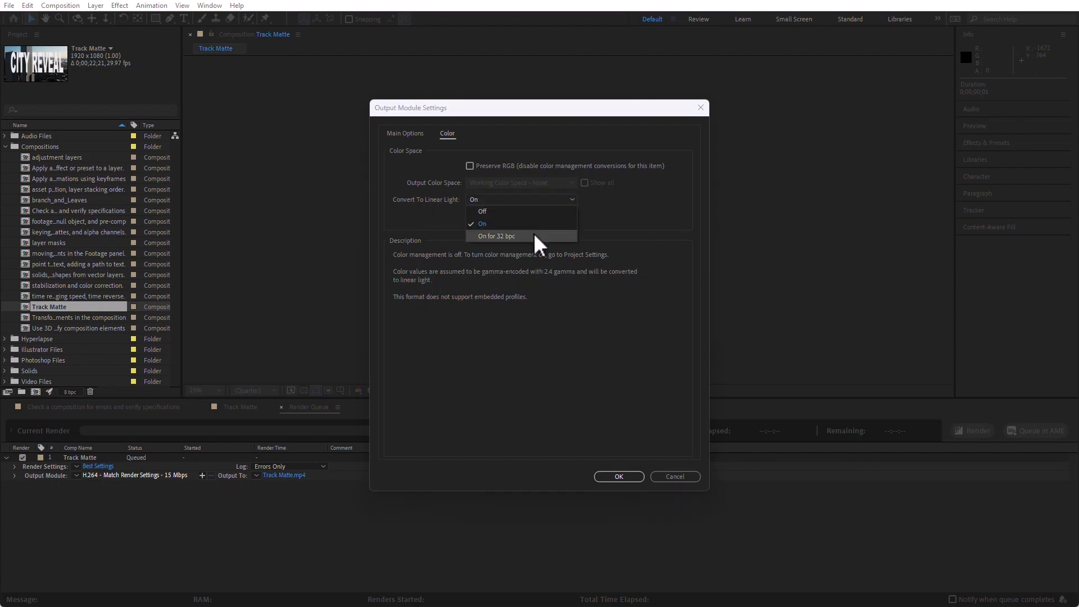
pyautogui.click(534, 235)
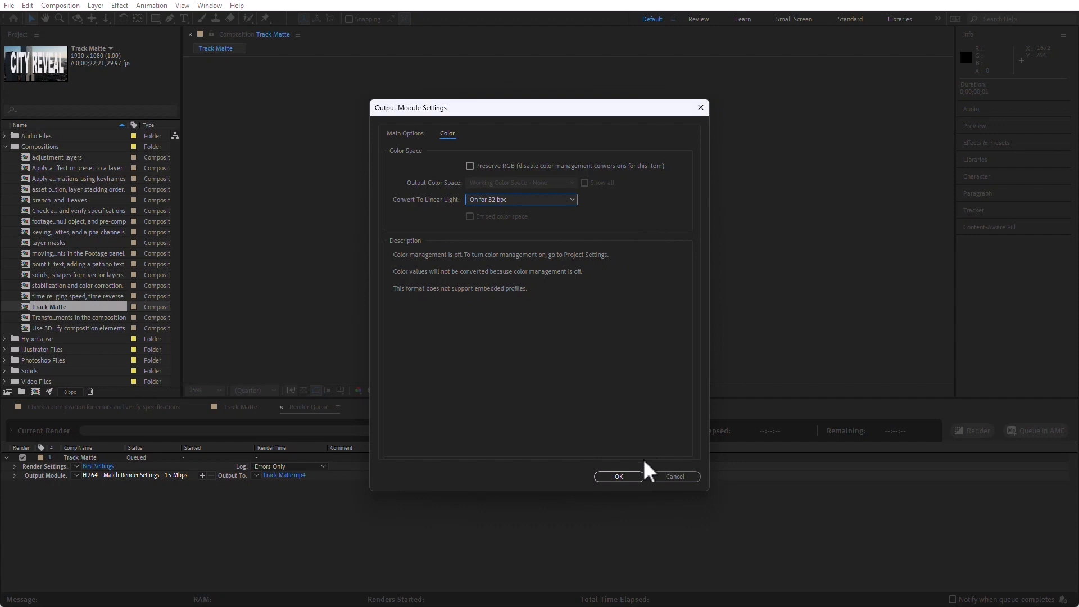
pyautogui.click(626, 475)
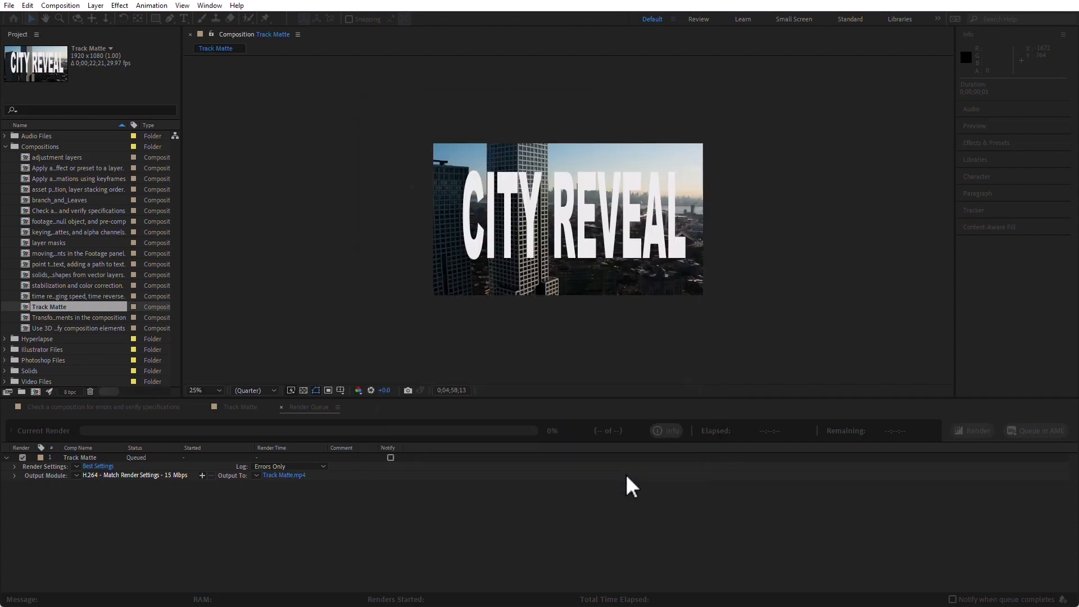
# Set the render's output file to Track Matte_Render Queue.mp4 in the Export folder.
pyautogui.click(280, 478)
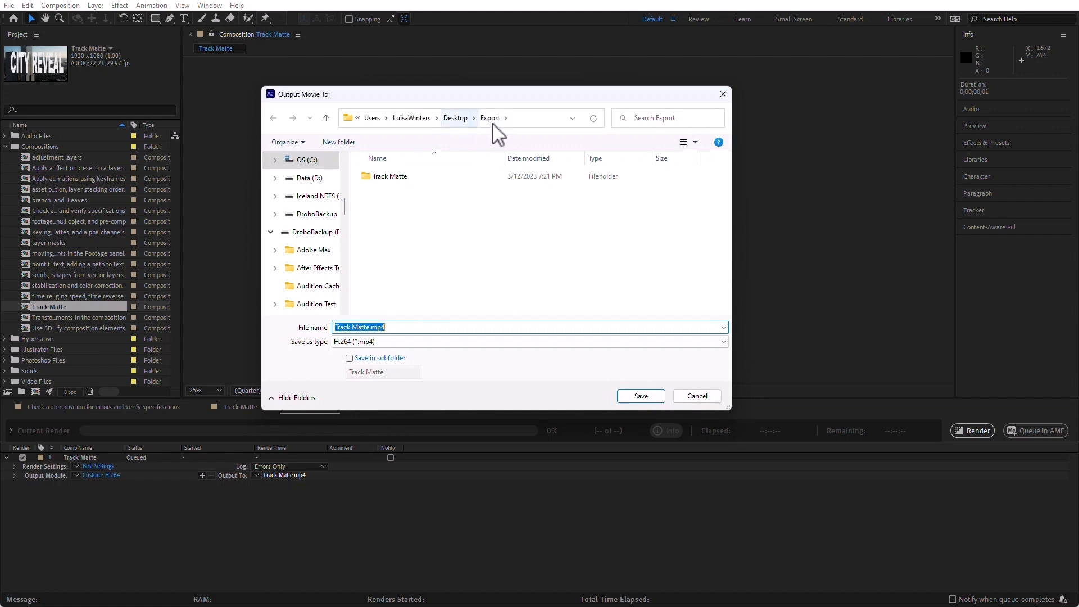
pyautogui.click(369, 327)
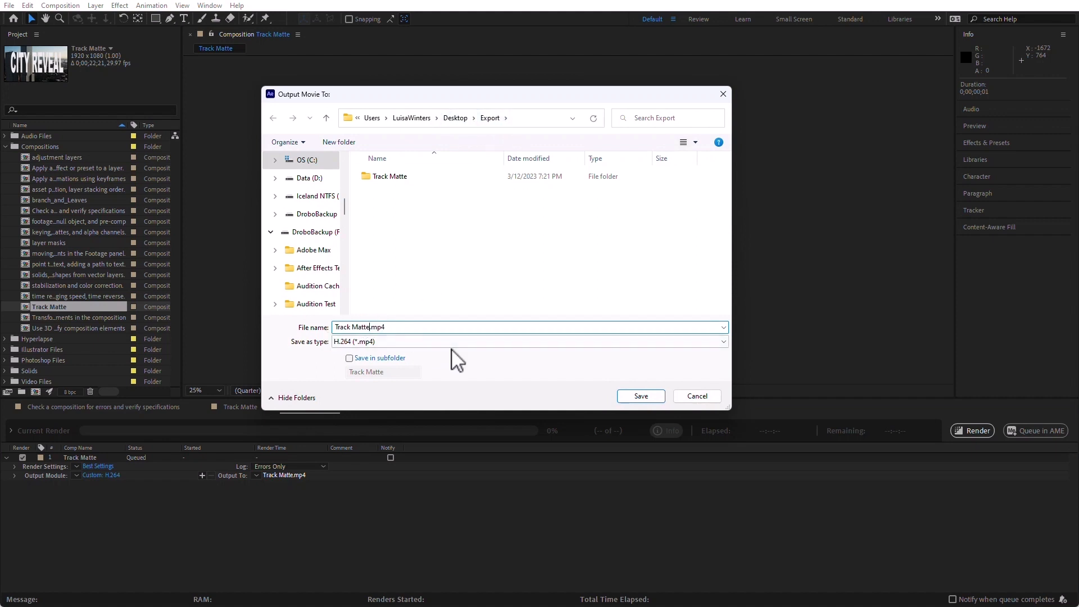
pyautogui.write('_Render Queue')
pyautogui.click(651, 398)
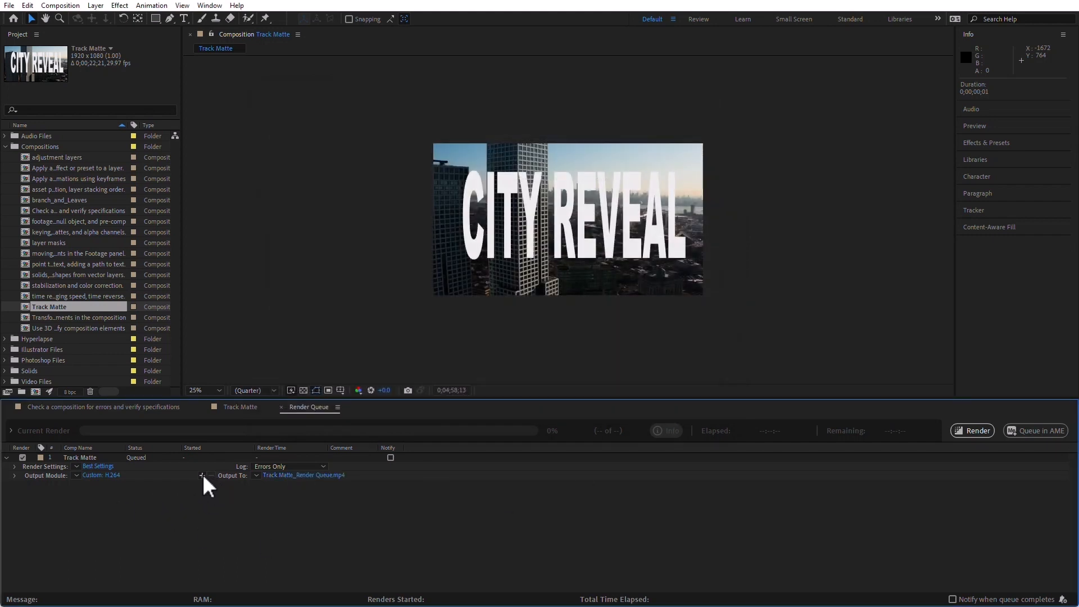
# Add a second output module to the Track Matte render item using the Lossless with Alpha template.
pyautogui.click(201, 475)
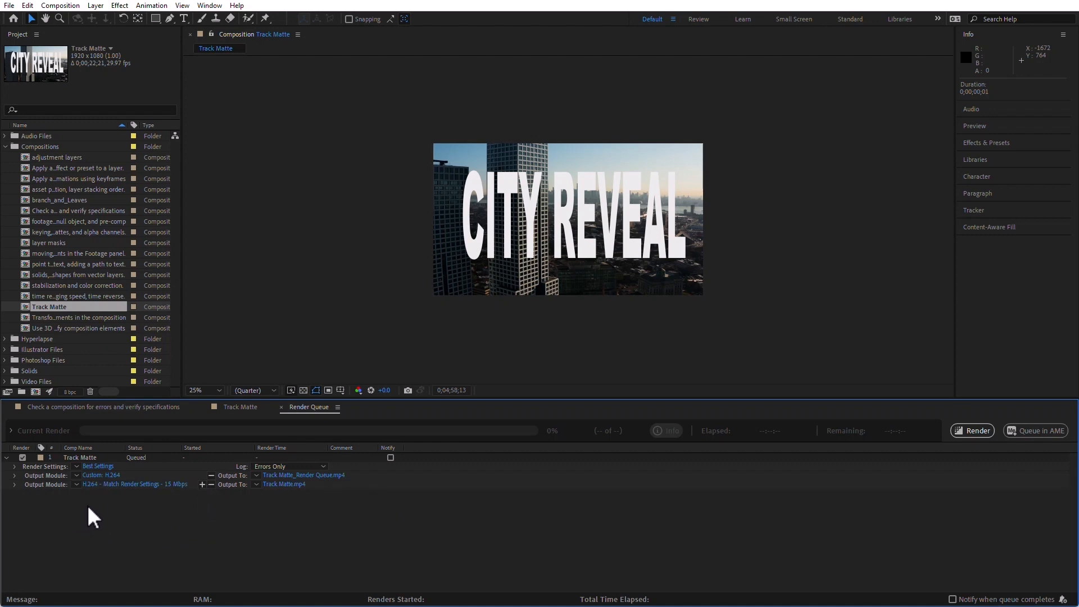
pyautogui.click(77, 484)
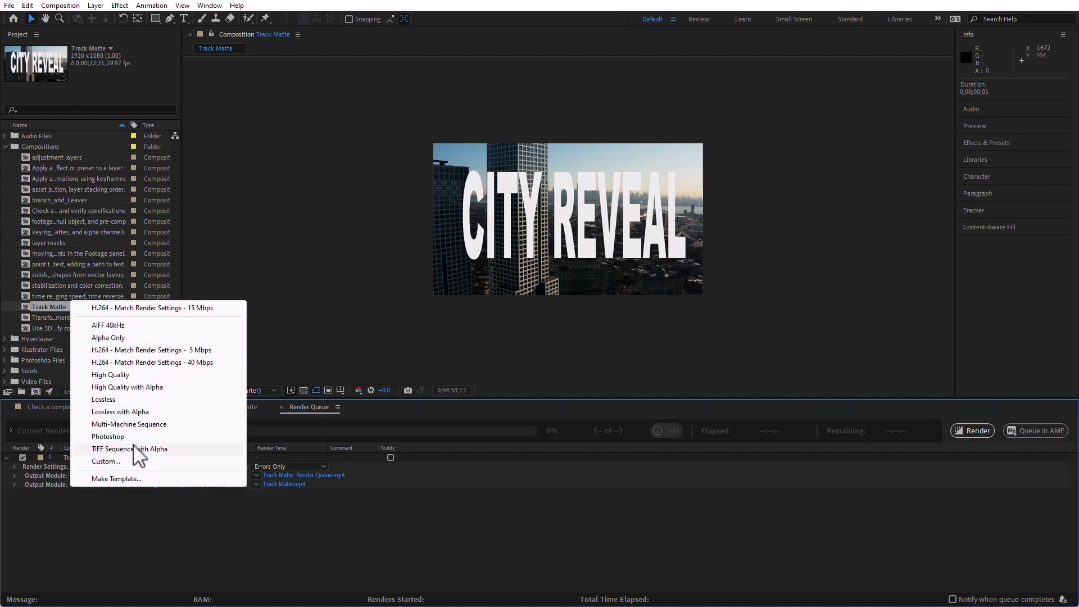
pyautogui.click(119, 412)
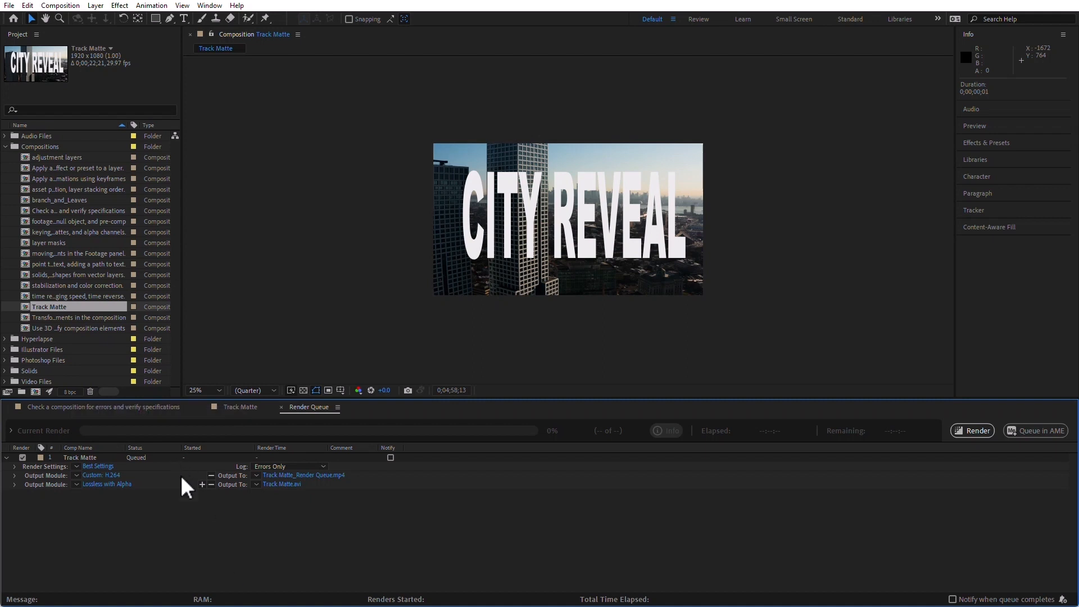
# Examine the AVI format options of the second output module and accept its module settings.
pyautogui.click(112, 484)
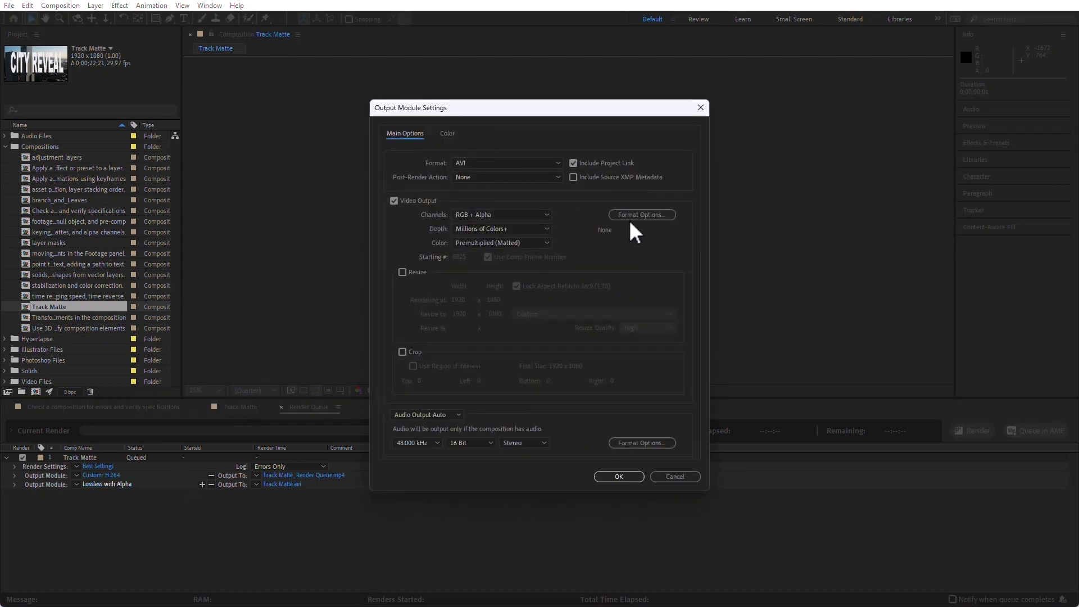
pyautogui.click(646, 215)
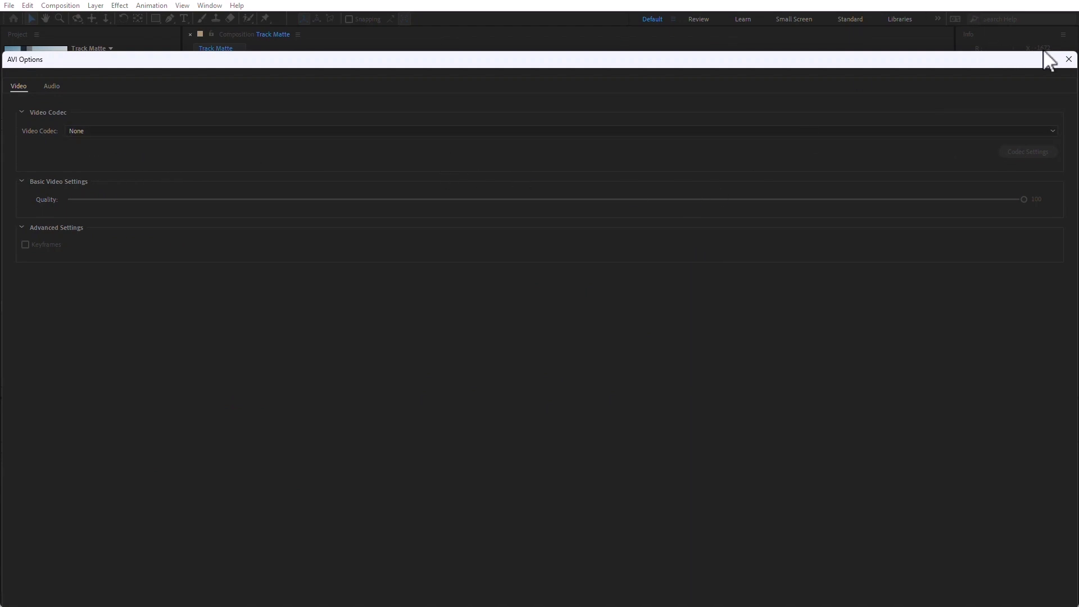
pyautogui.click(1069, 59)
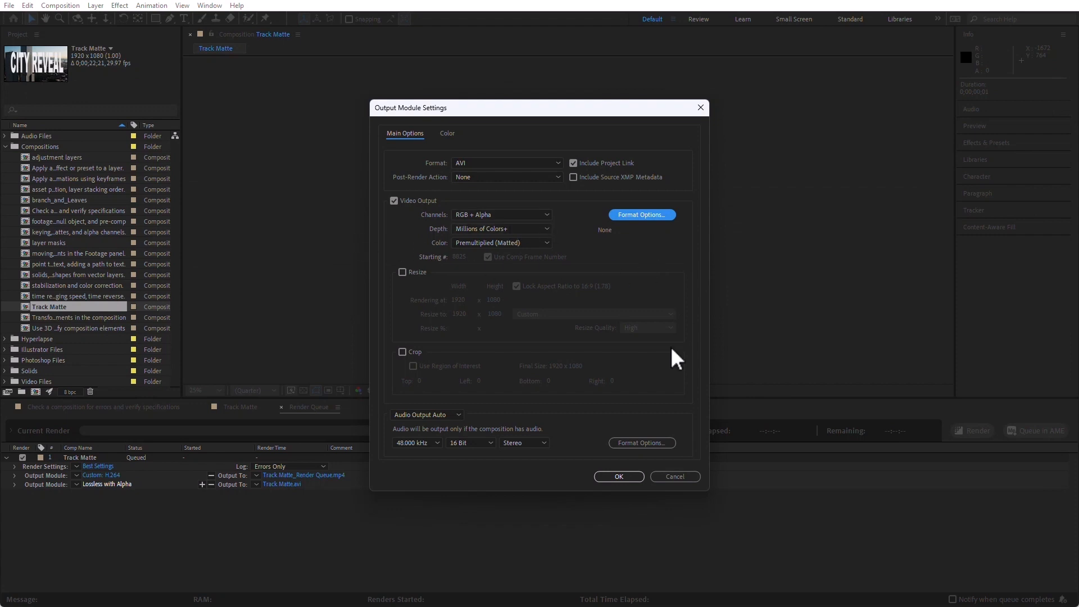
pyautogui.click(619, 476)
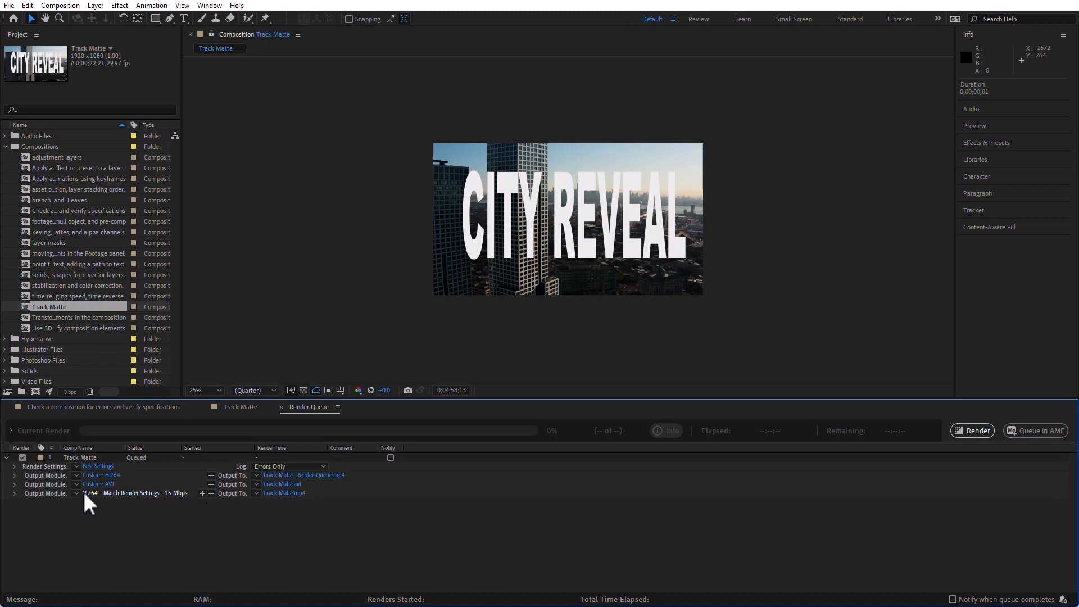
# Set the third output module's H.264 target bitrate to 50 Mbps and accept the output module settings.
pyautogui.click(105, 494)
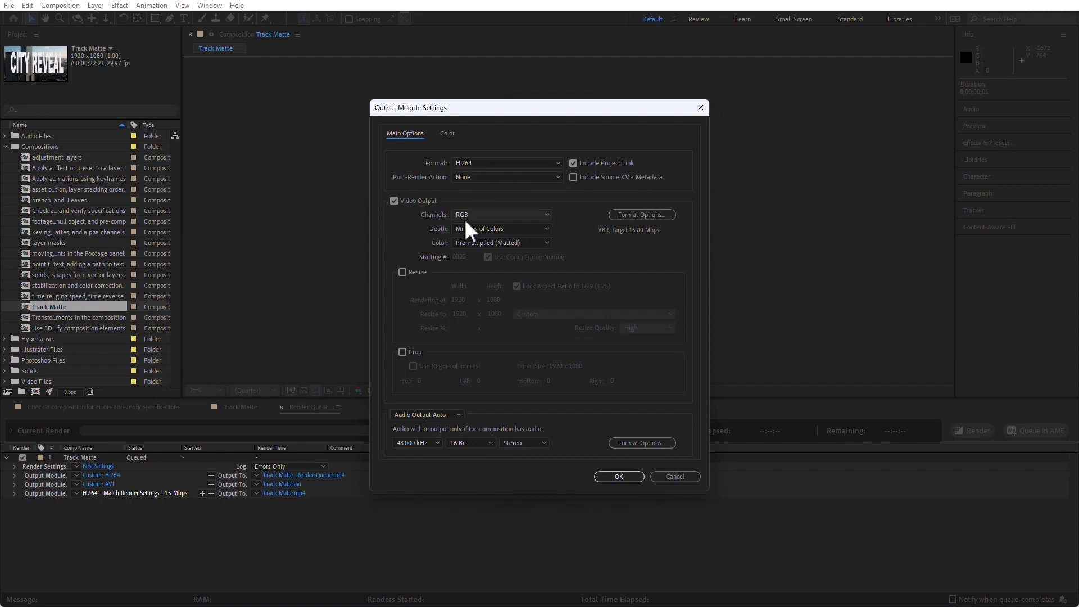
pyautogui.click(631, 214)
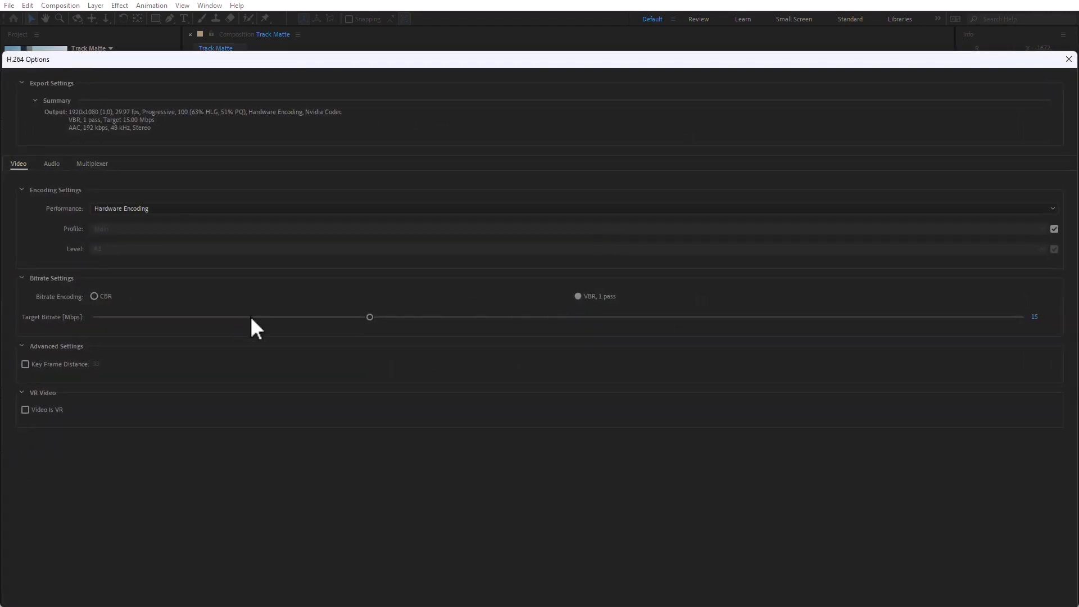
pyautogui.moveTo(369, 317); pyautogui.dragTo(833, 326)
pyautogui.moveTo(957, 319); pyautogui.dragTo(994, 320)
pyautogui.moveTo(871, 58); pyautogui.dragTo(681, 8)
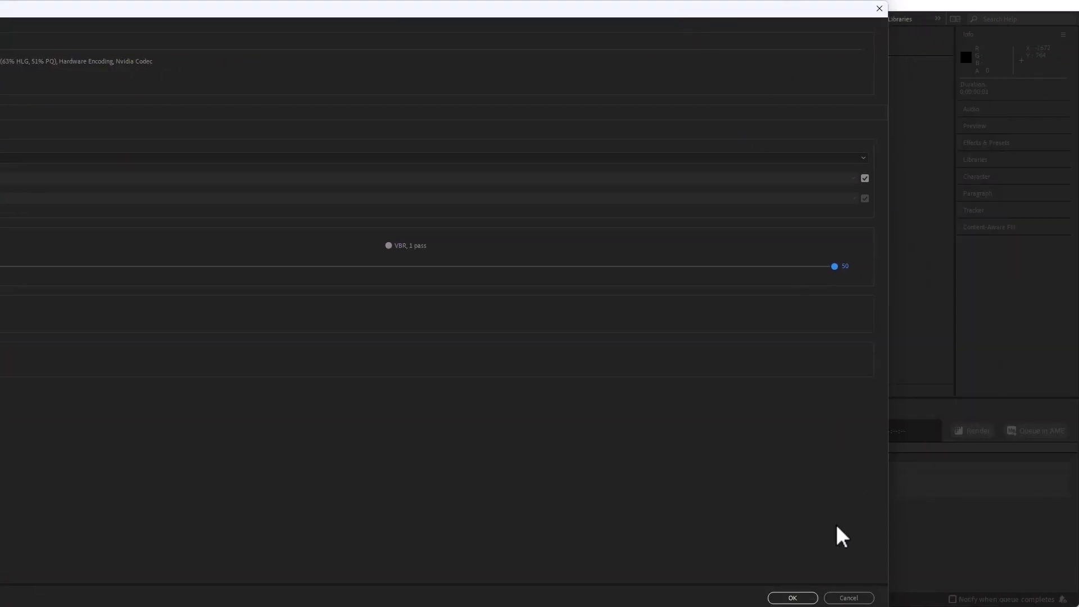
pyautogui.click(792, 598)
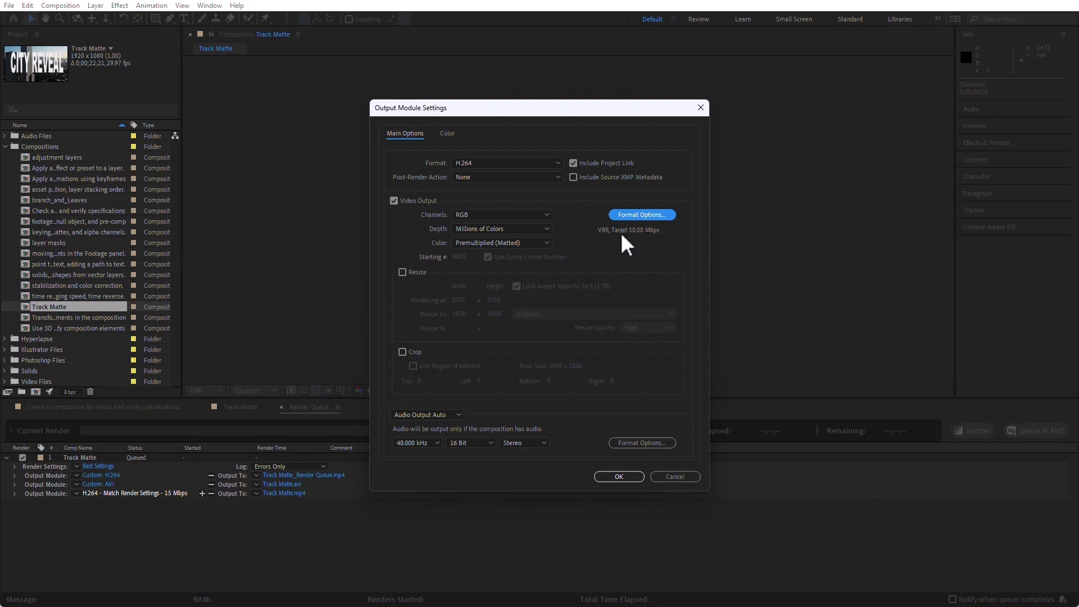
pyautogui.click(620, 477)
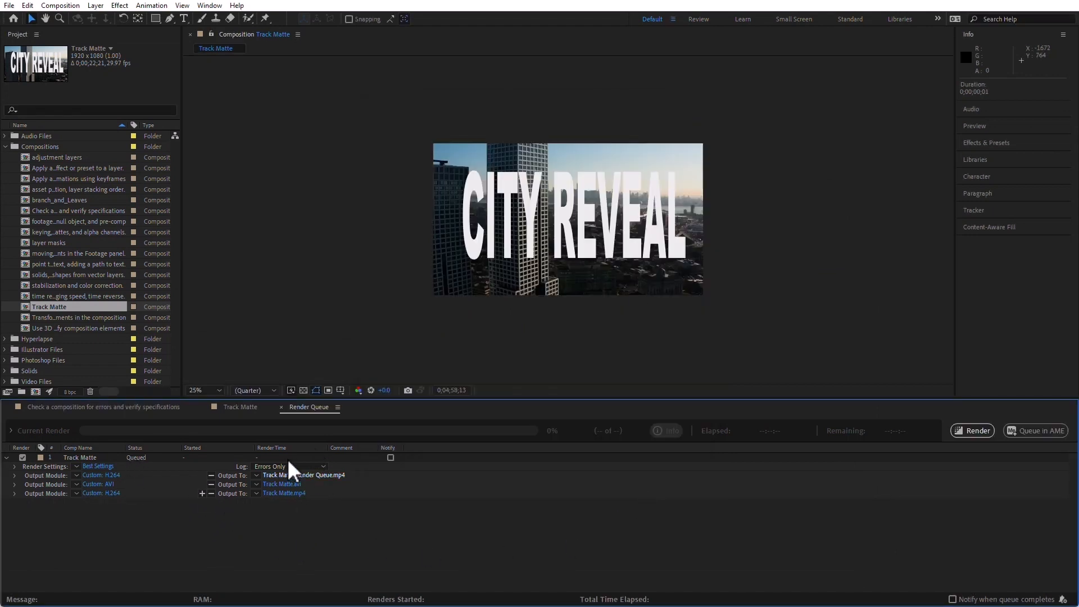
# Start rendering the Track Matte queue item with its three output modules and stop the render.
pyautogui.click(975, 430)
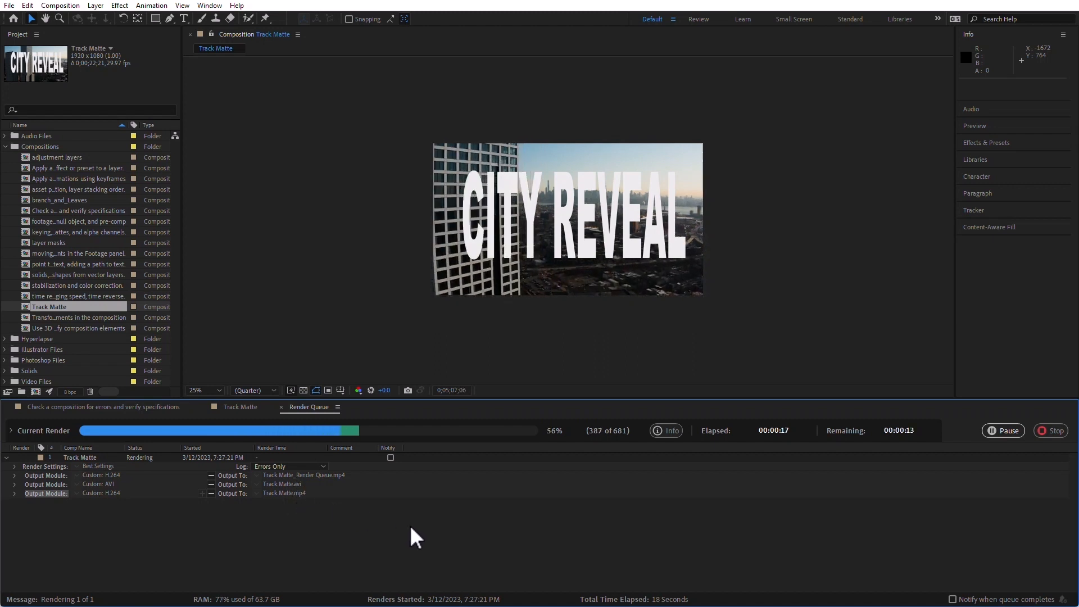
pyautogui.click(1052, 432)
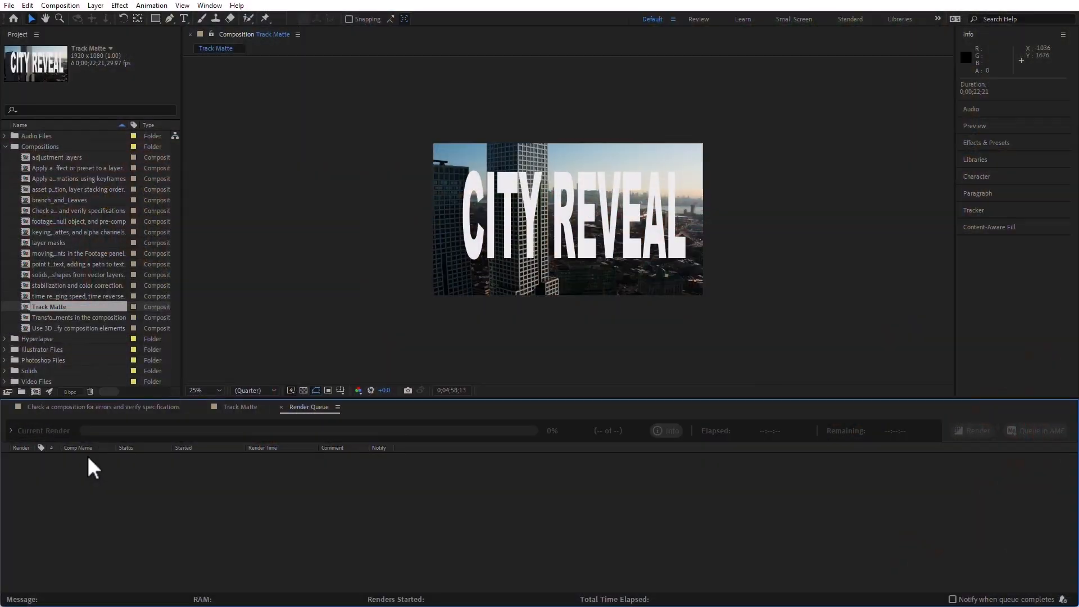
# Send the Track Matte composition from its timeline to the Adobe Media Encoder queue.
pyautogui.click(241, 408)
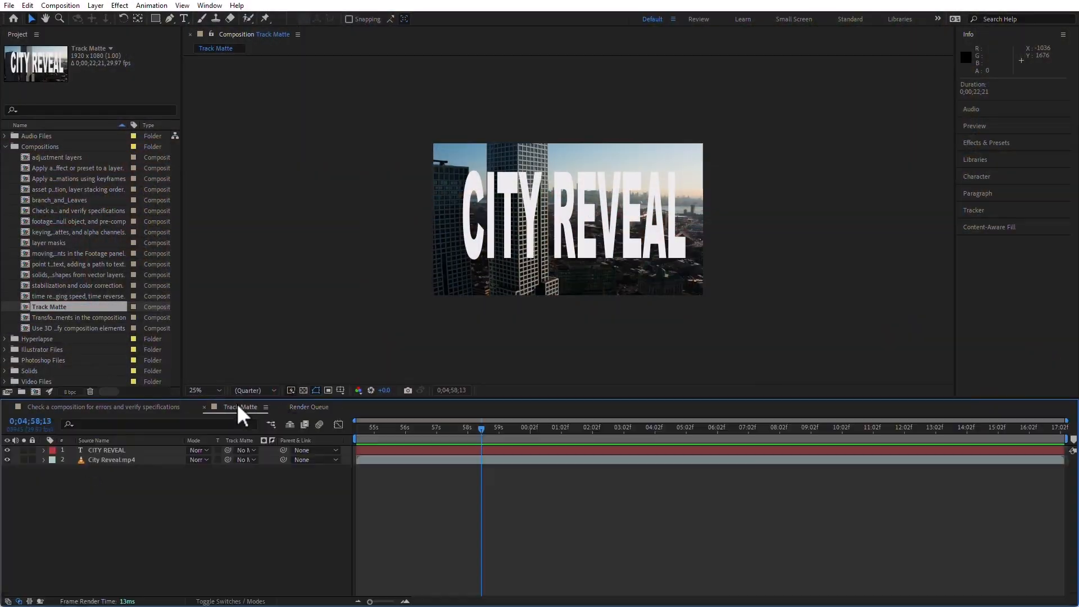
pyautogui.click(59, 6)
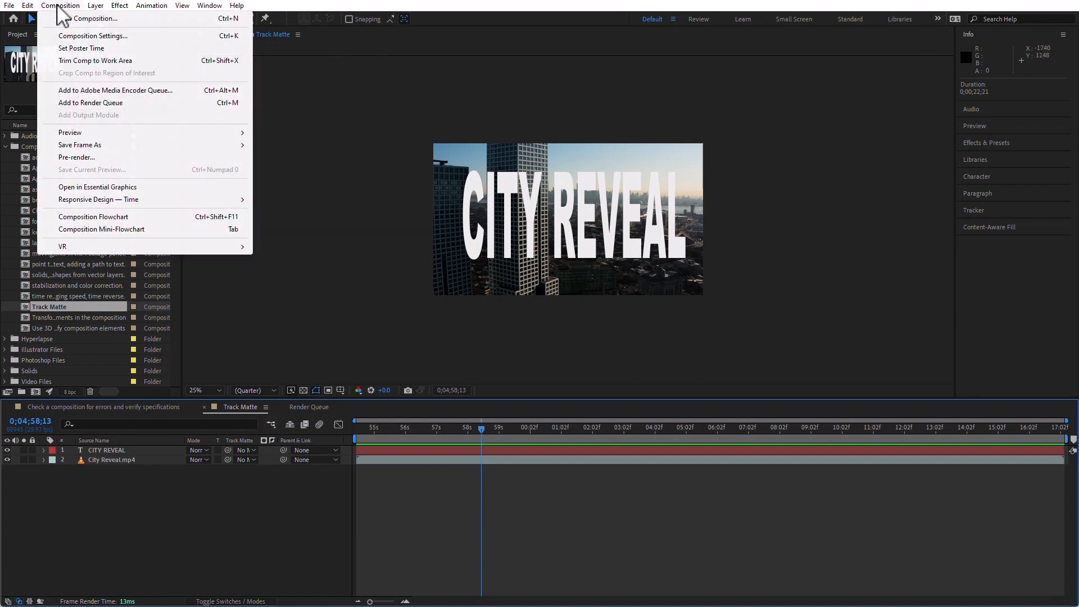
pyautogui.click(125, 90)
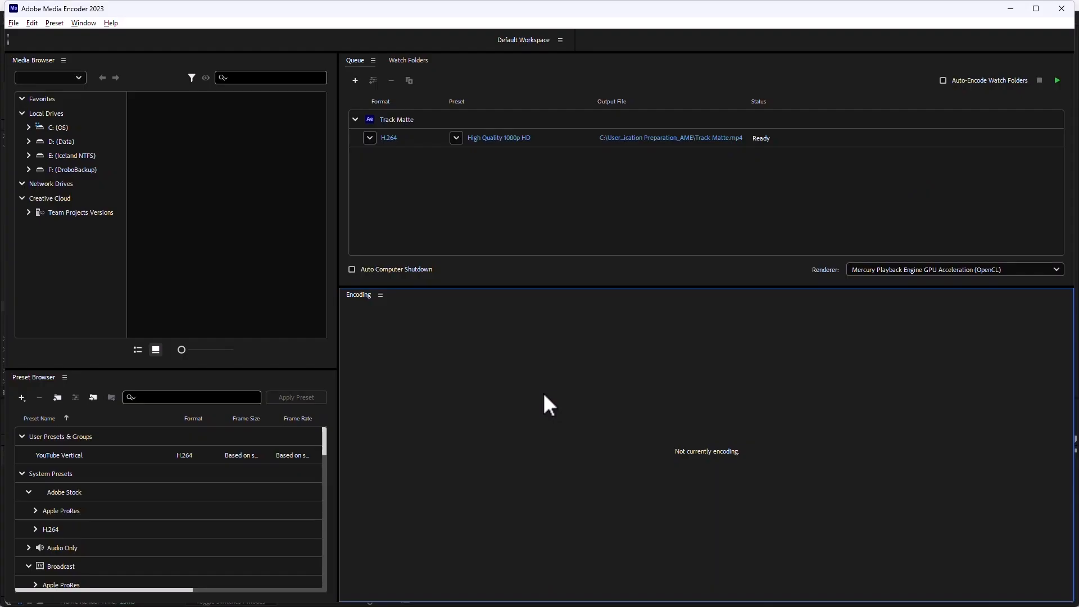
# Look through the available formats and H.264 presets for the Track Matte item in Adobe Media Encoder.
pyautogui.click(370, 137)
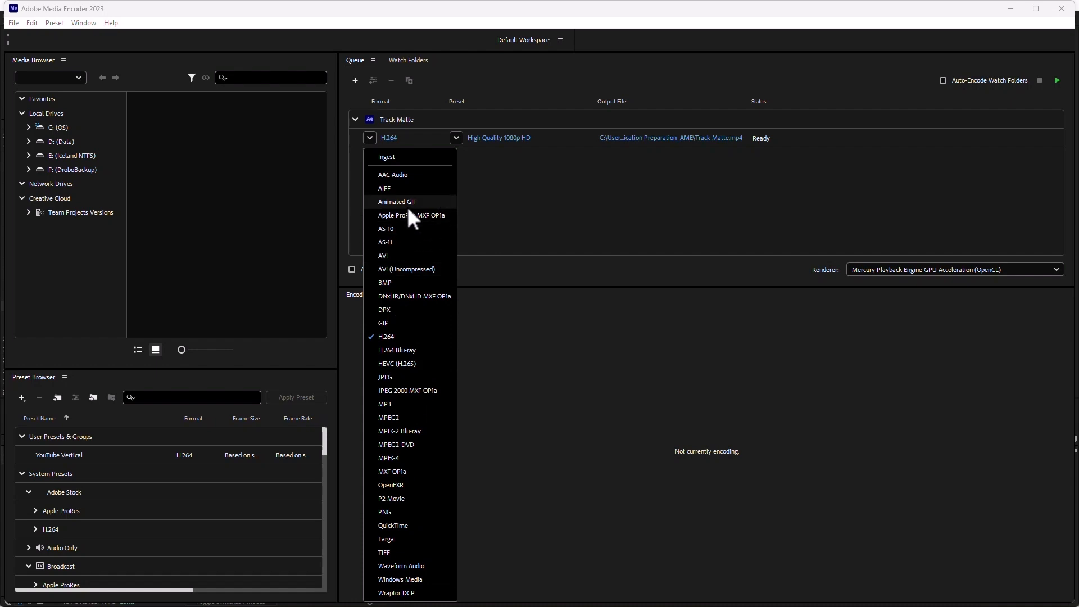
pyautogui.click(489, 156)
pyautogui.click(457, 138)
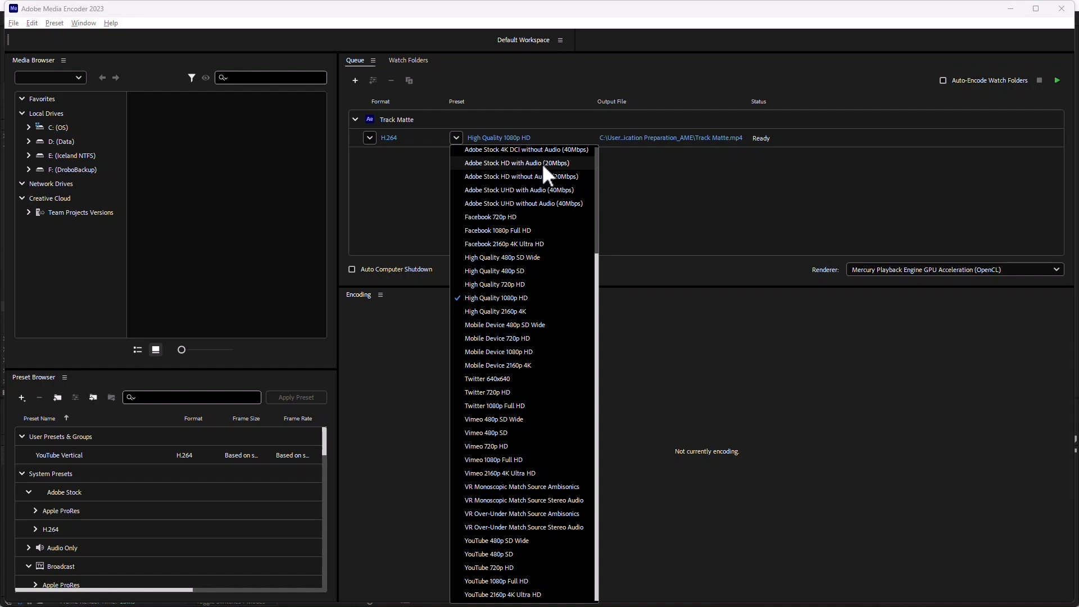
pyautogui.click(674, 187)
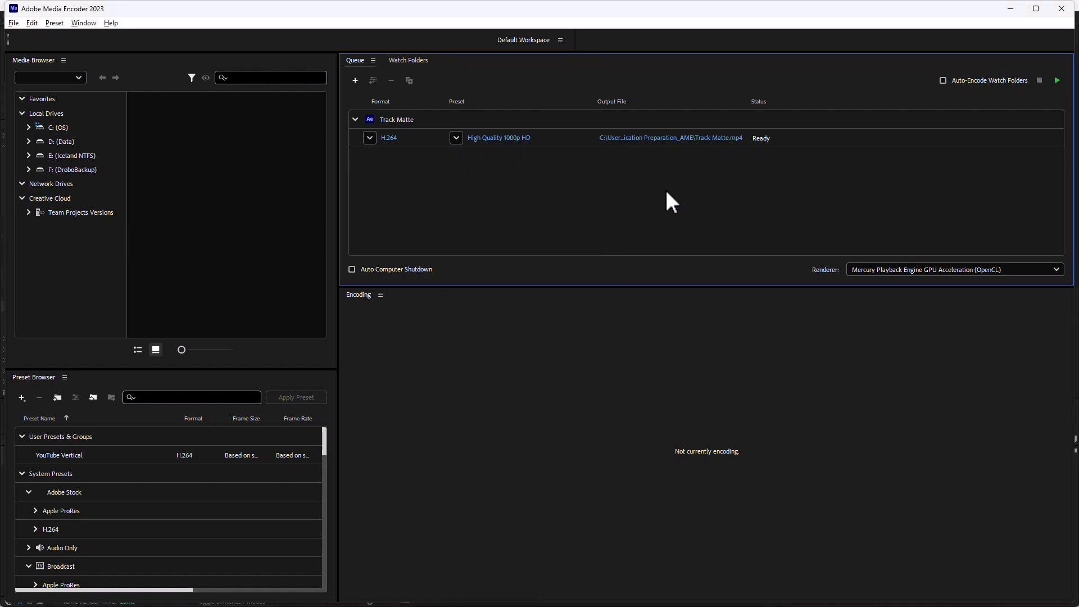
# Open the Track Matte export settings and review the effects, basic video and encoding options.
pyautogui.click(494, 139)
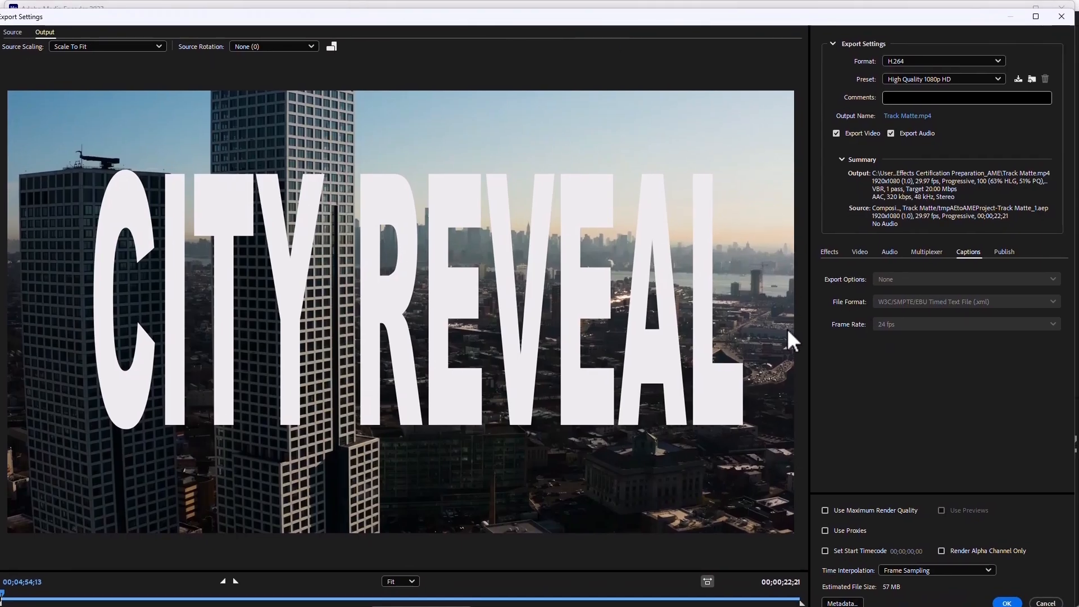
pyautogui.click(831, 251)
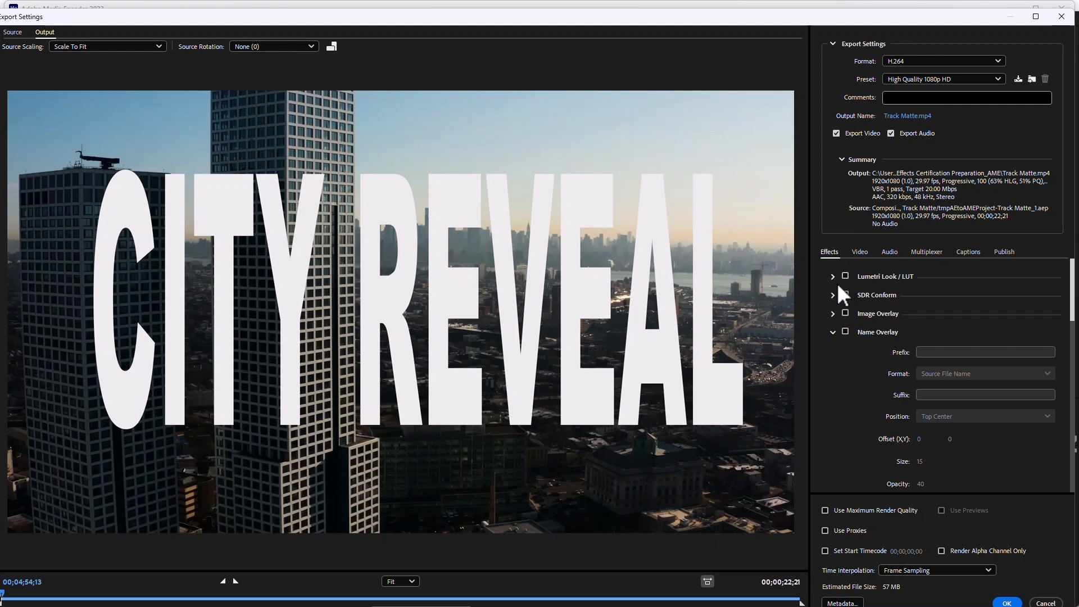
pyautogui.click(860, 253)
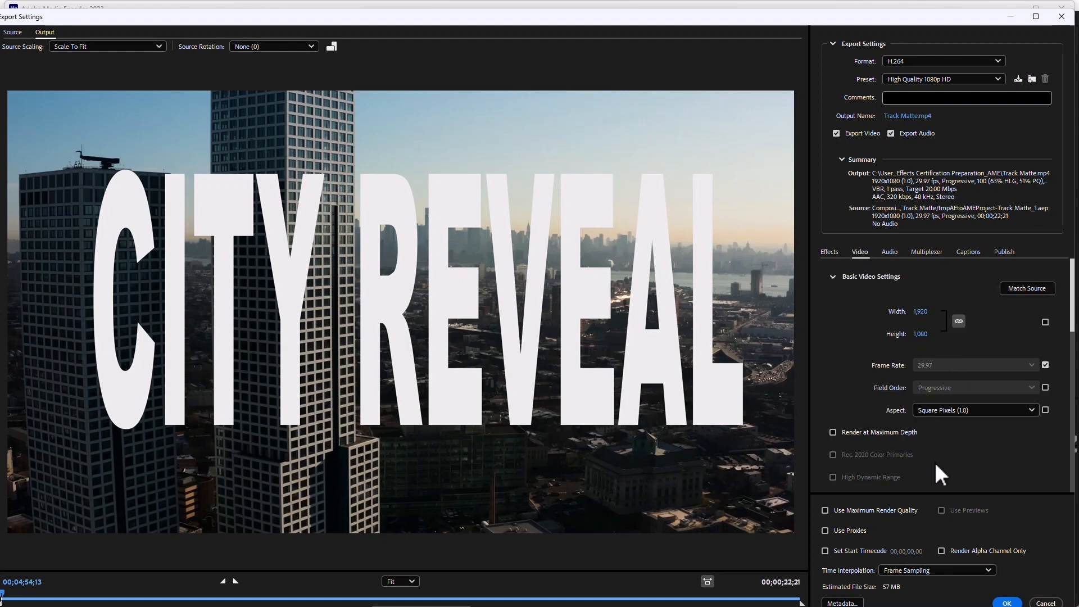
pyautogui.scroll(-4, 937, 422)
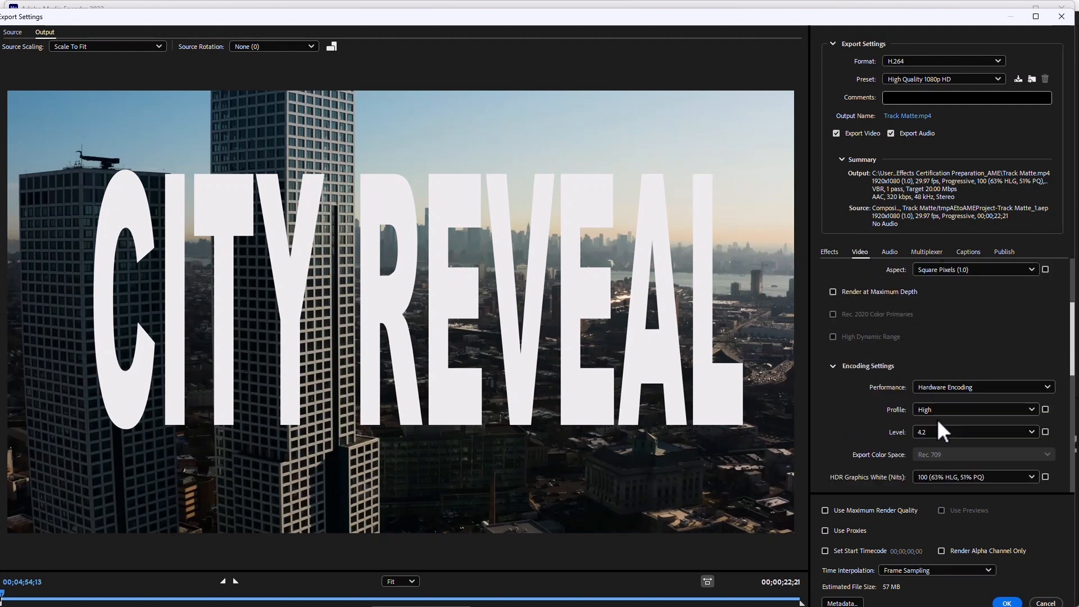
pyautogui.scroll(-2, 937, 419)
pyautogui.scroll(6, 936, 419)
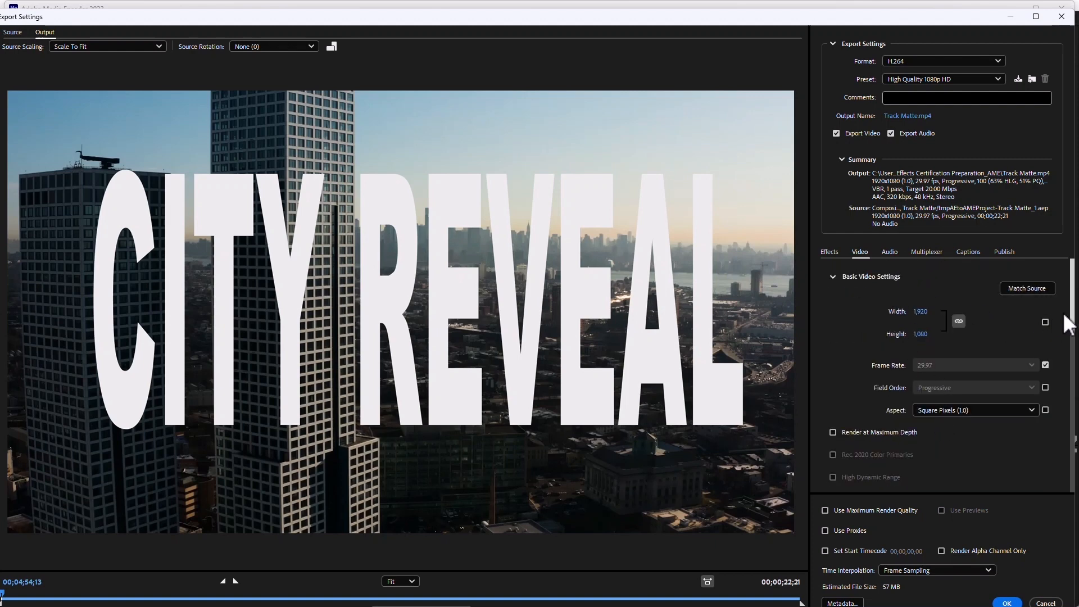
pyautogui.moveTo(1073, 315); pyautogui.dragTo(1073, 341)
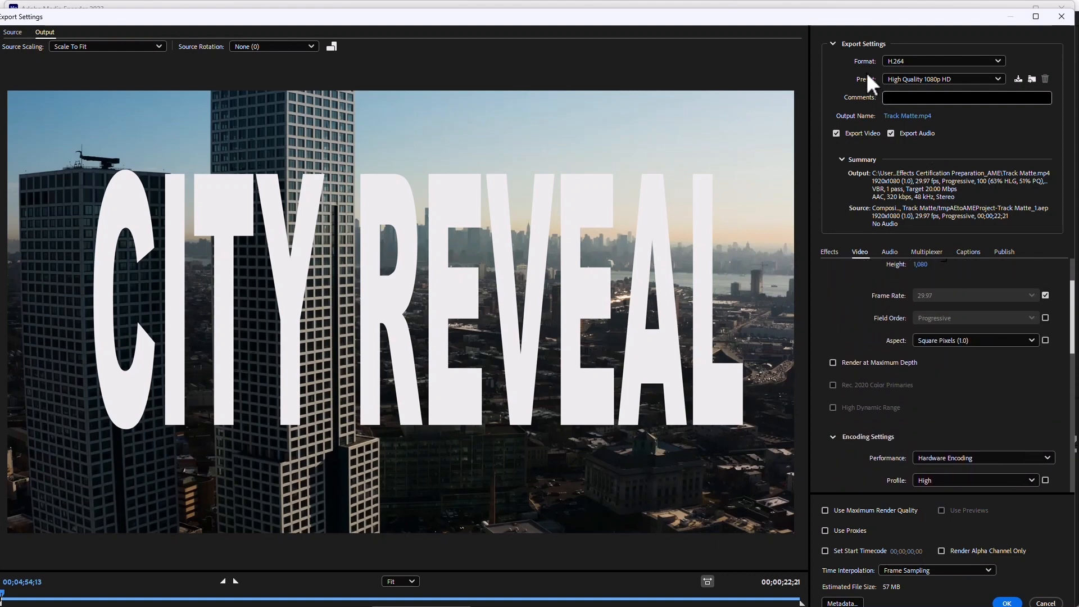
# Examine the format choice and the full list of H.264 presets in the export settings, keeping High Quality 1080p HD.
pyautogui.click(921, 62)
pyautogui.click(851, 92)
pyautogui.click(933, 80)
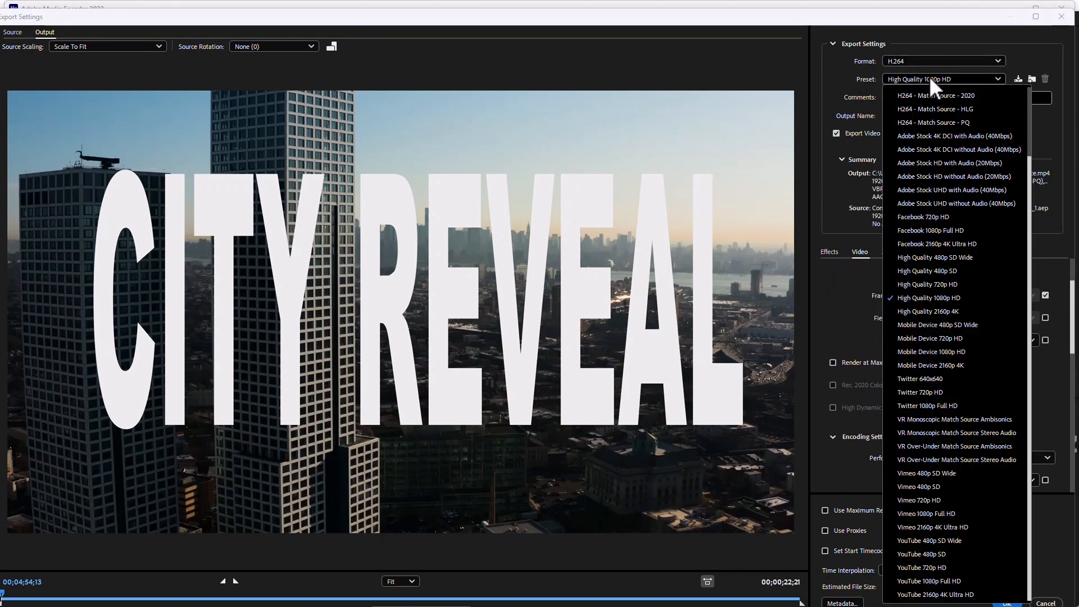
pyautogui.click(934, 80)
pyautogui.click(933, 80)
pyautogui.click(1036, 145)
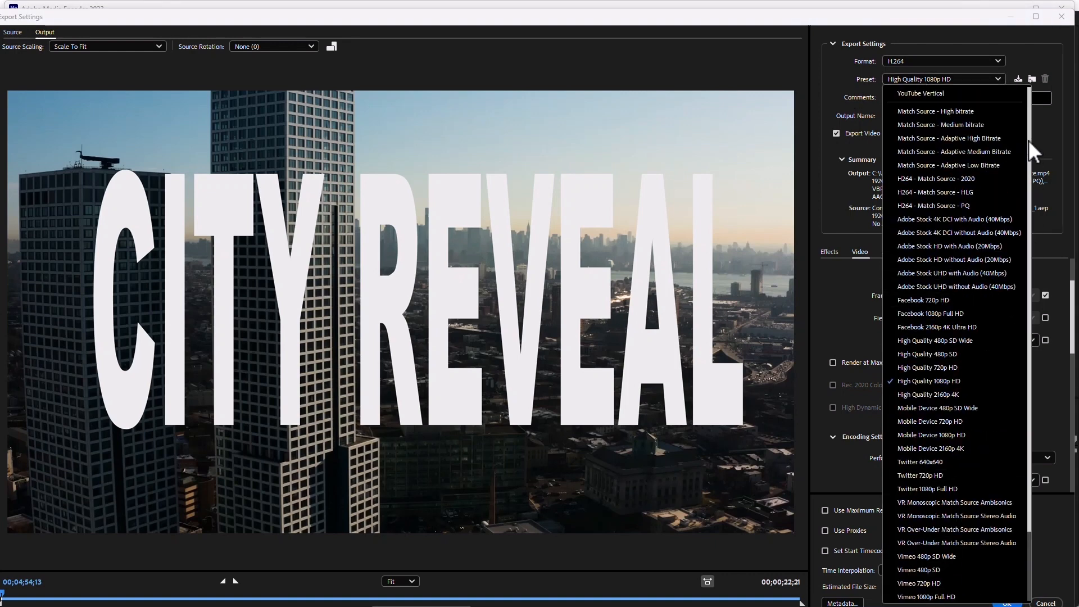
pyautogui.moveTo(1028, 522); pyautogui.dragTo(1028, 605)
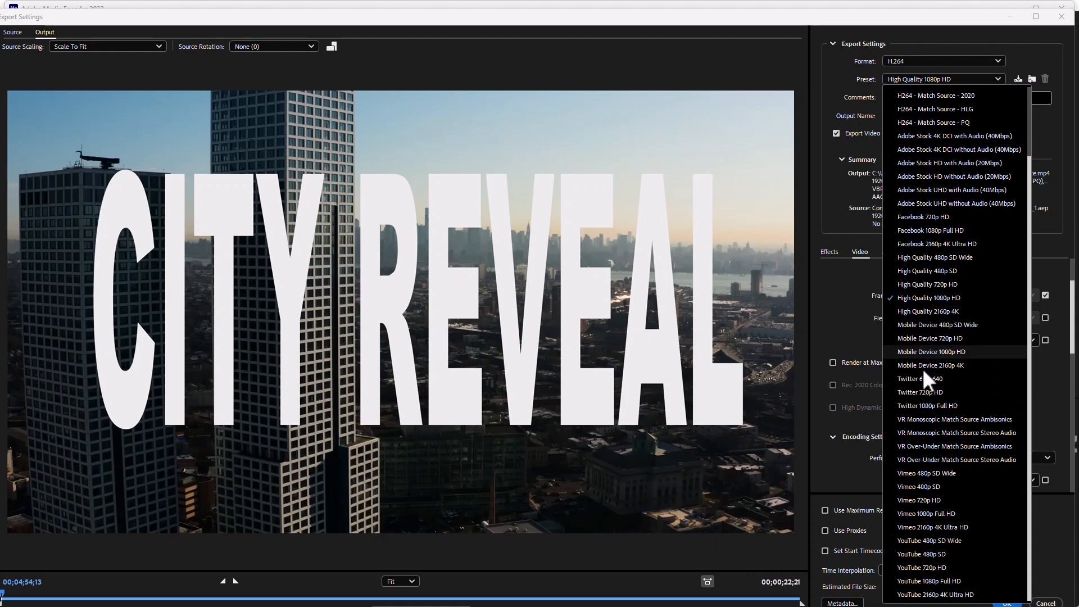
pyautogui.click(829, 188)
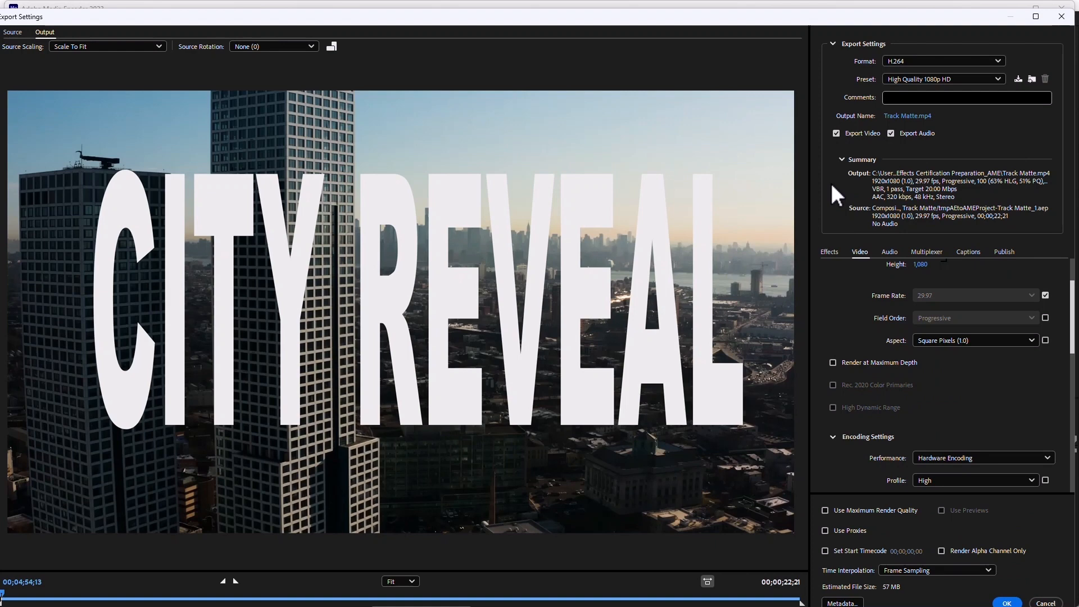
# Review the audio, captions and publish options of the export and accept the export settings.
pyautogui.click(891, 252)
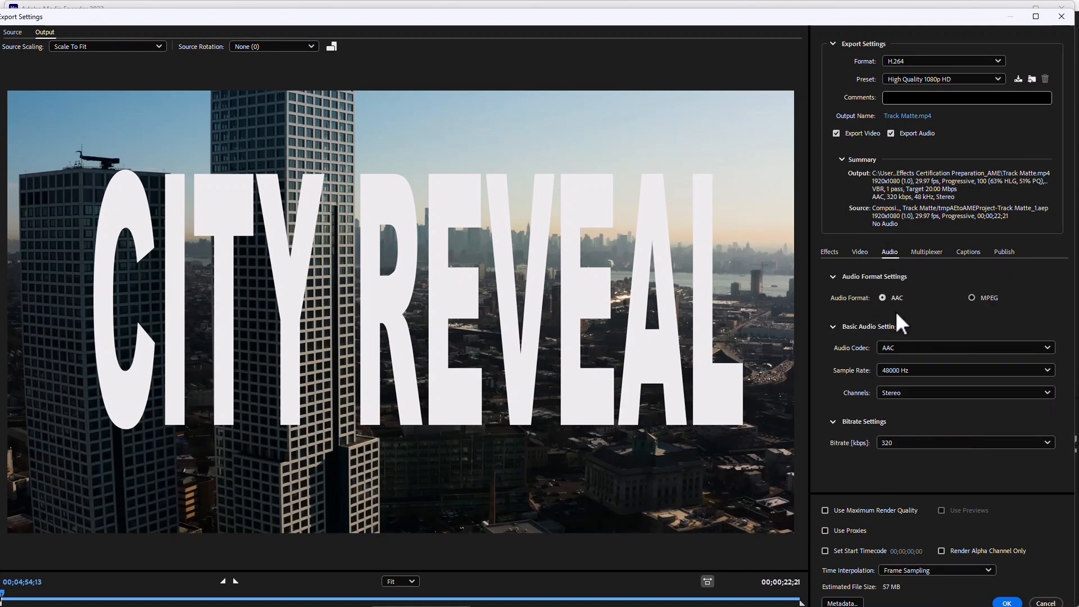
pyautogui.click(968, 252)
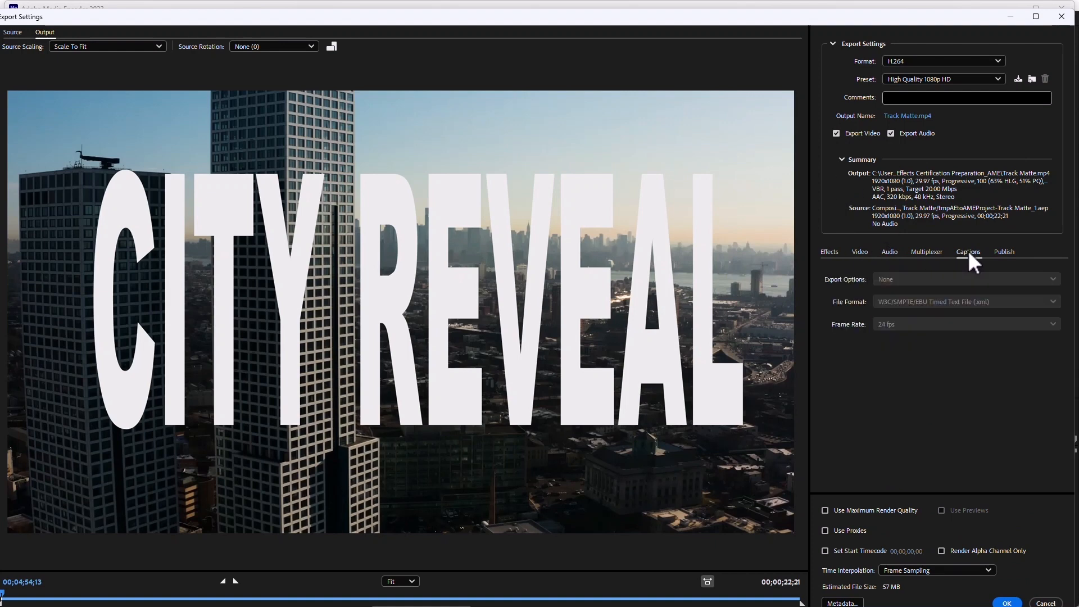
pyautogui.click(1005, 253)
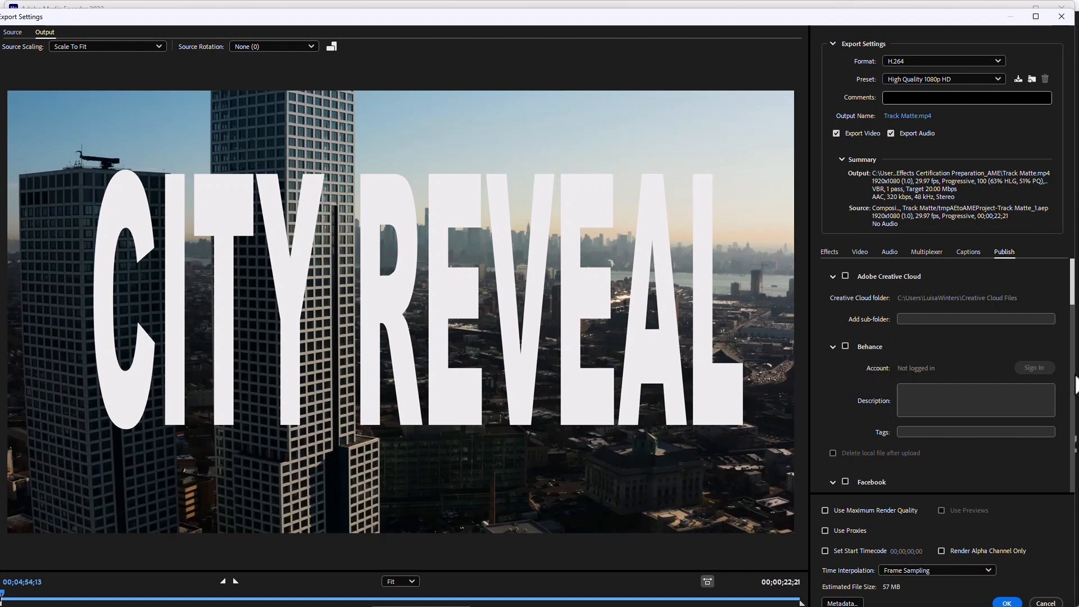
pyautogui.moveTo(1072, 301); pyautogui.dragTo(1071, 387)
pyautogui.scroll(-5, 972, 436)
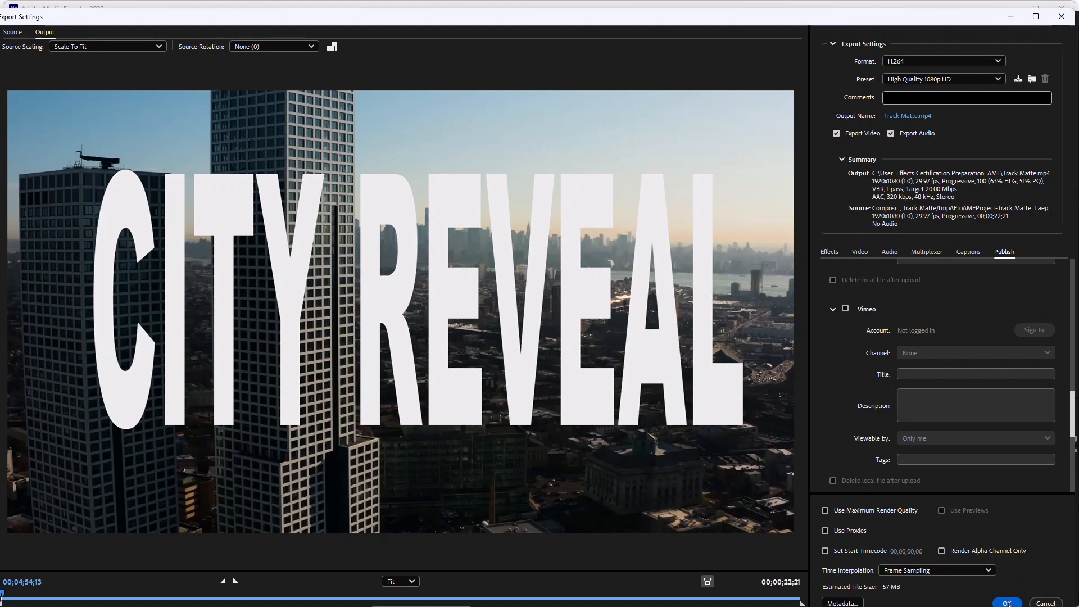
pyautogui.click(1007, 603)
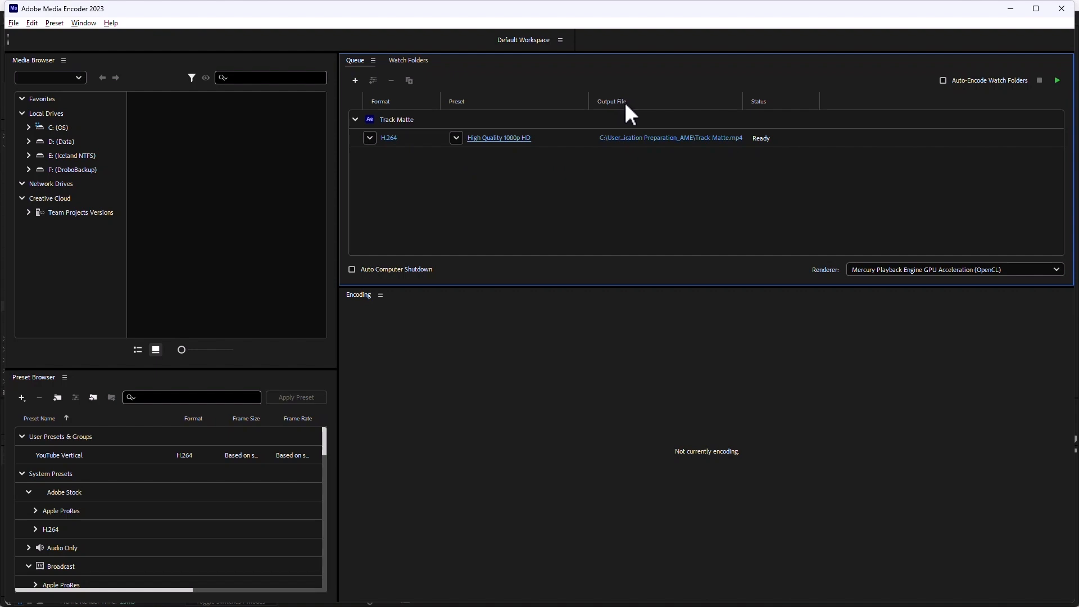
# Set the H.264 output file to Track Matte.mp4 in the Export folder on the Desktop.
pyautogui.click(644, 139)
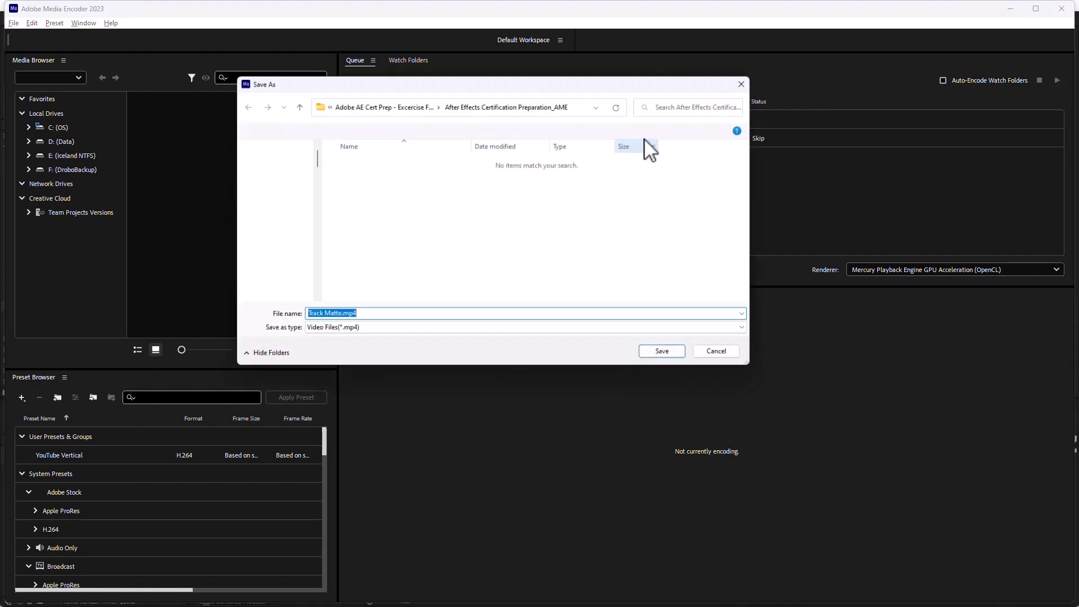
pyautogui.click(284, 236)
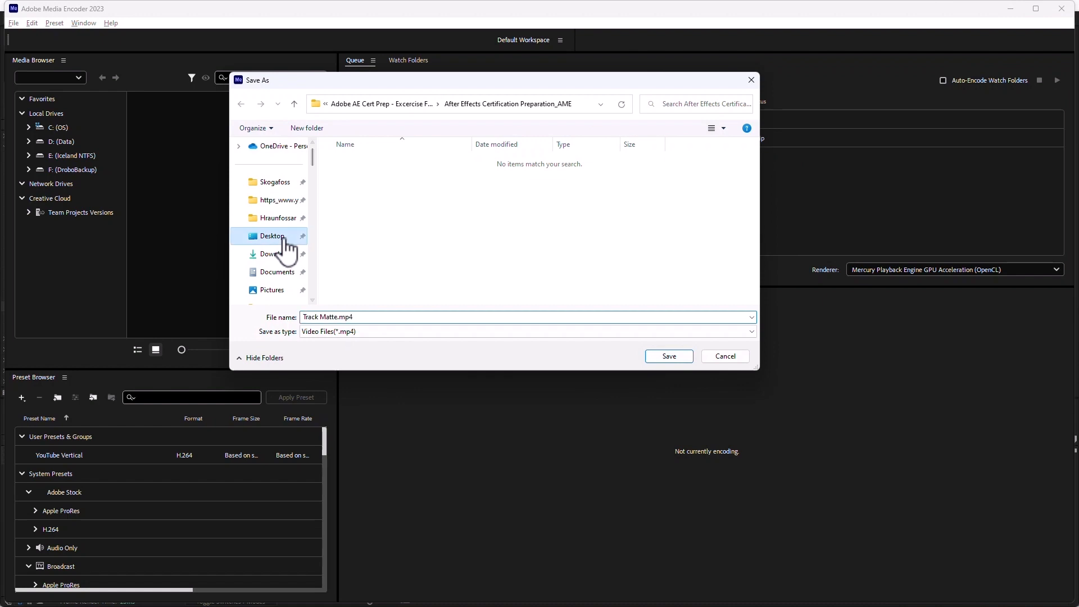
pyautogui.doubleClick(346, 197)
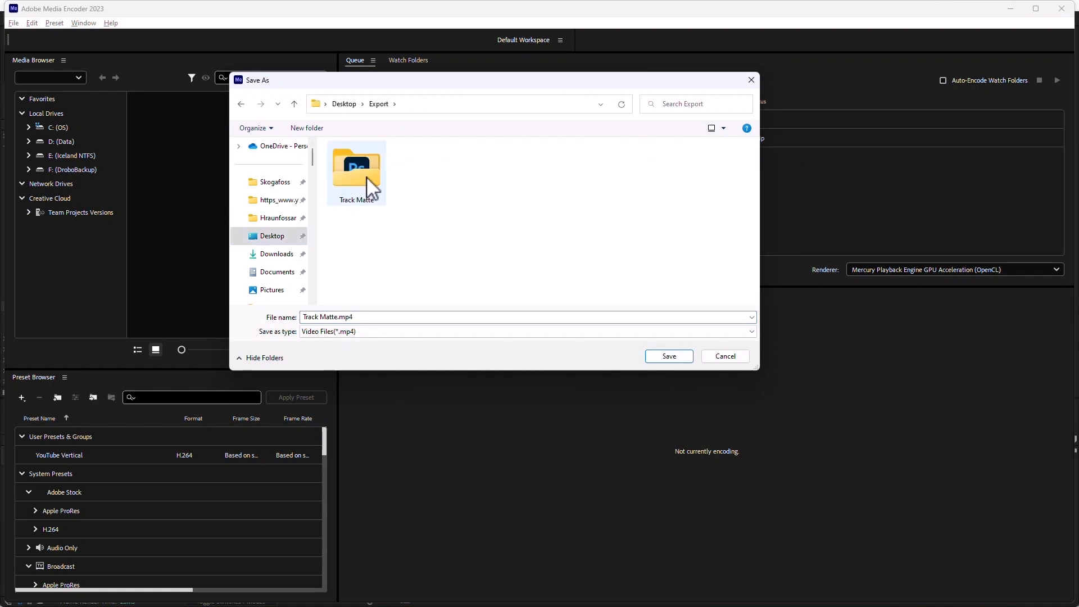
pyautogui.click(670, 356)
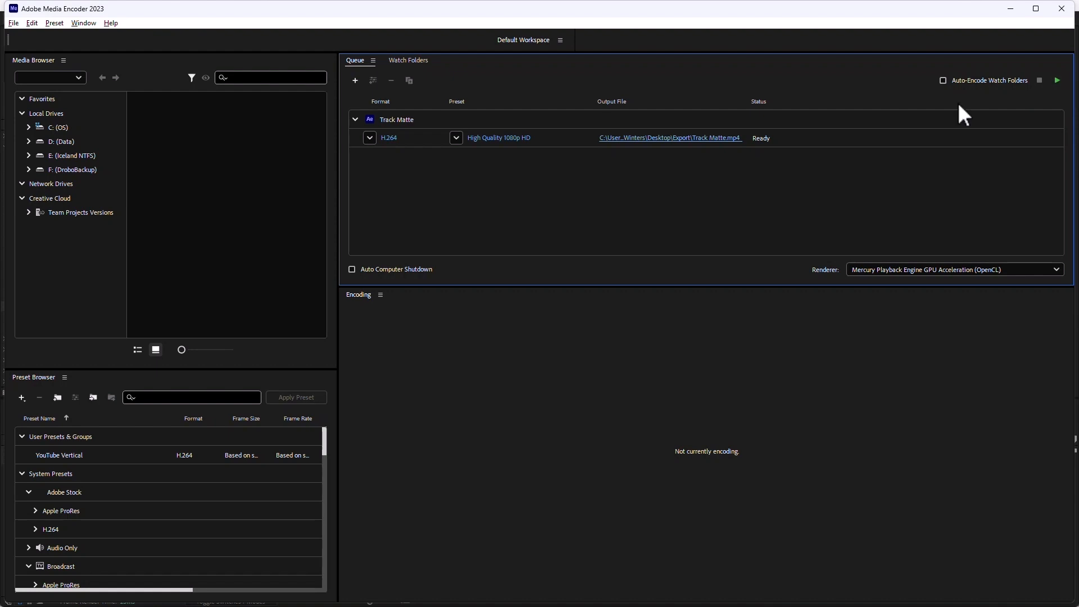
# Add a second H.264 output to the Track Matte source with the Match Source - Medium bitrate preset.
pyautogui.click(419, 119)
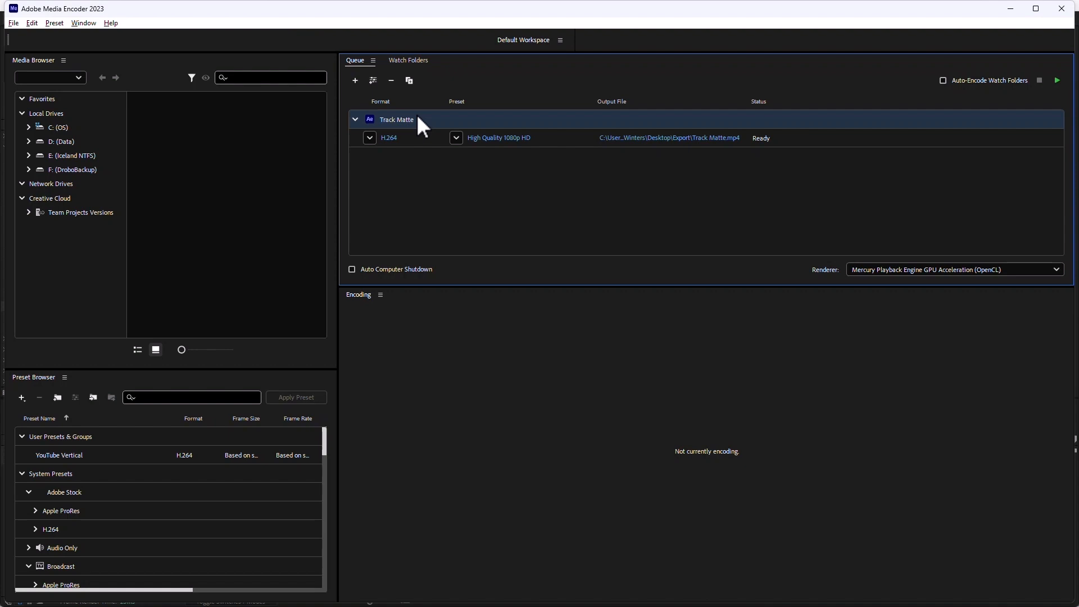
pyautogui.click(374, 81)
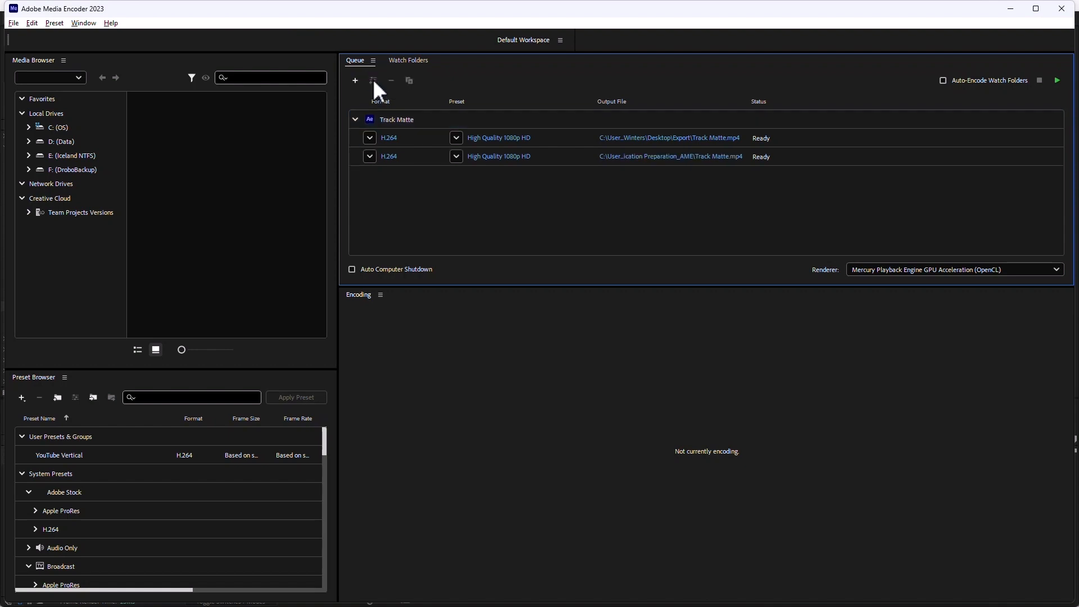
pyautogui.click(456, 156)
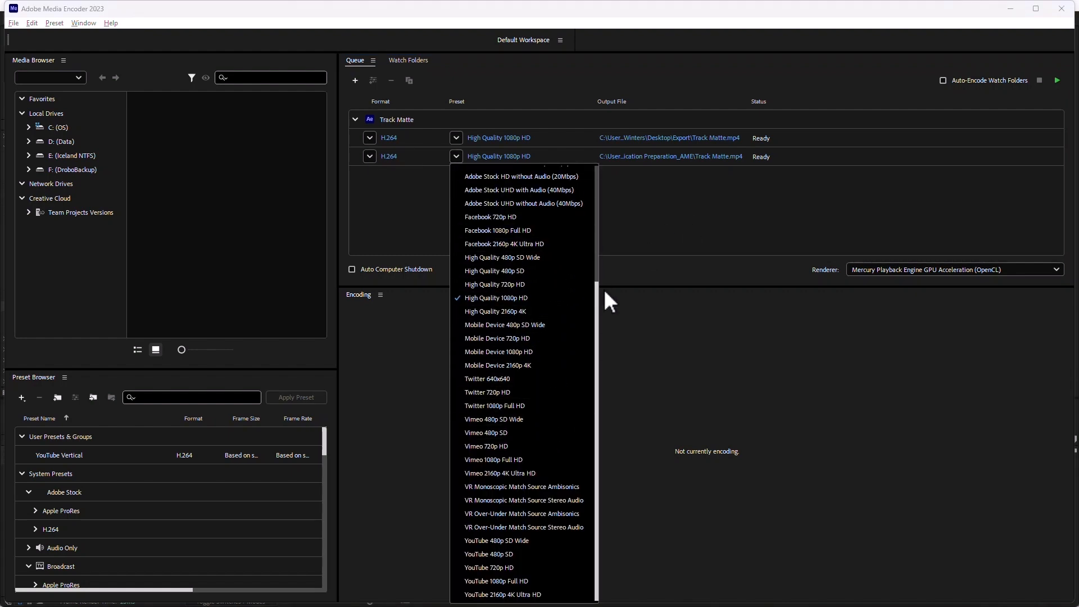
pyautogui.moveTo(598, 298); pyautogui.dragTo(598, 155)
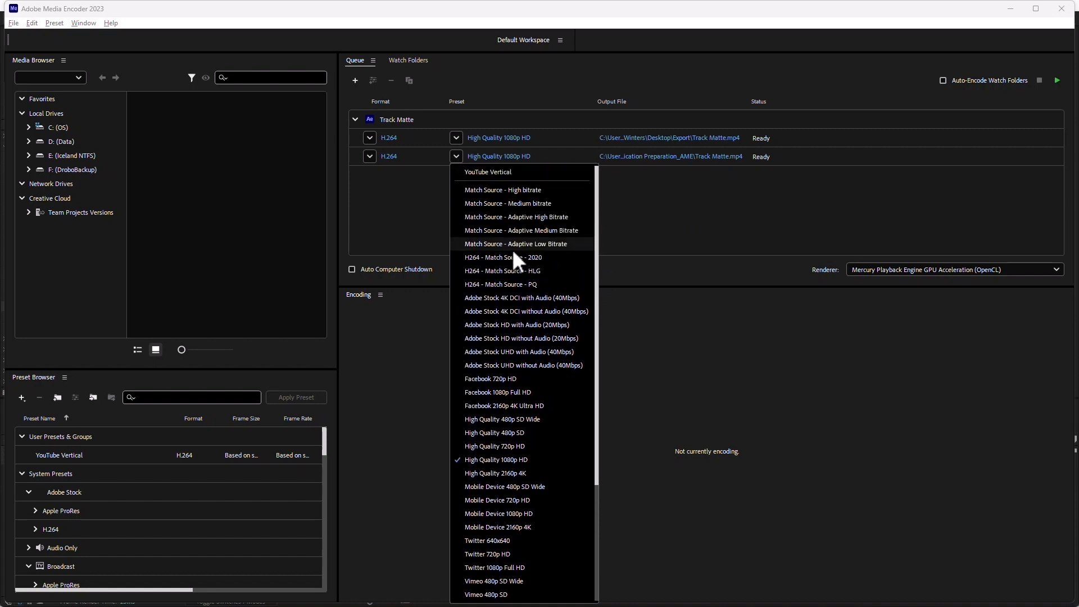
pyautogui.click(498, 202)
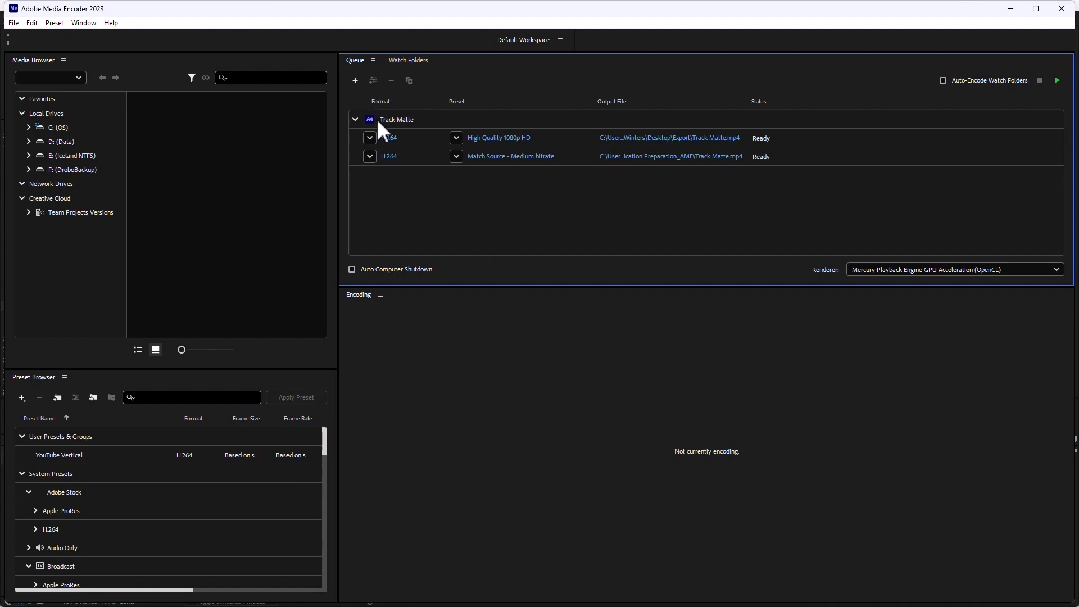
# Add a third H.264 output to the Track Matte source with the Facebook 720p HD preset.
pyautogui.click(395, 121)
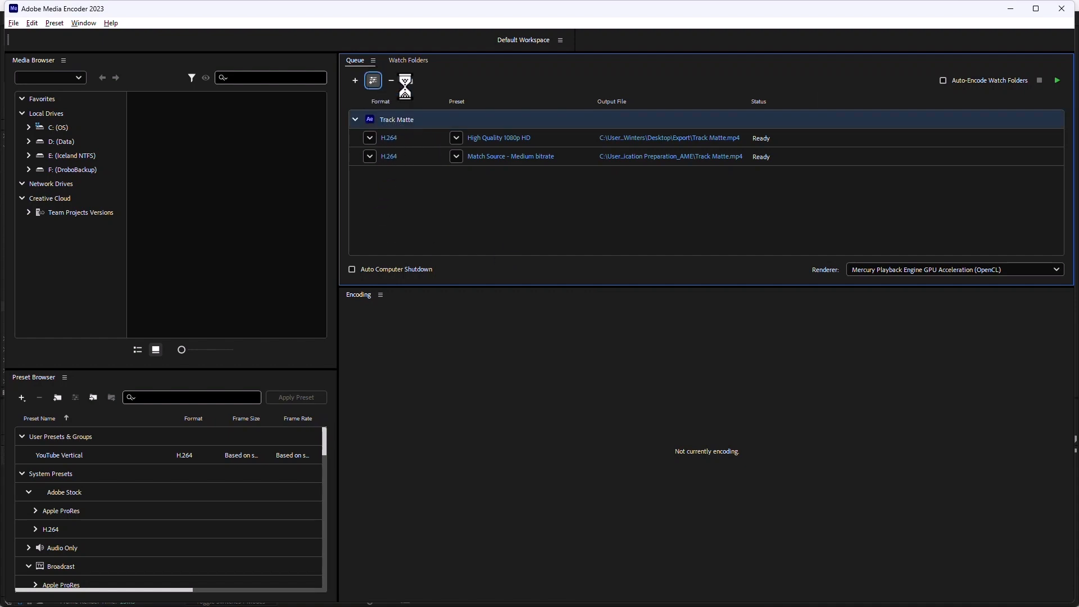
pyautogui.click(373, 80)
pyautogui.click(458, 175)
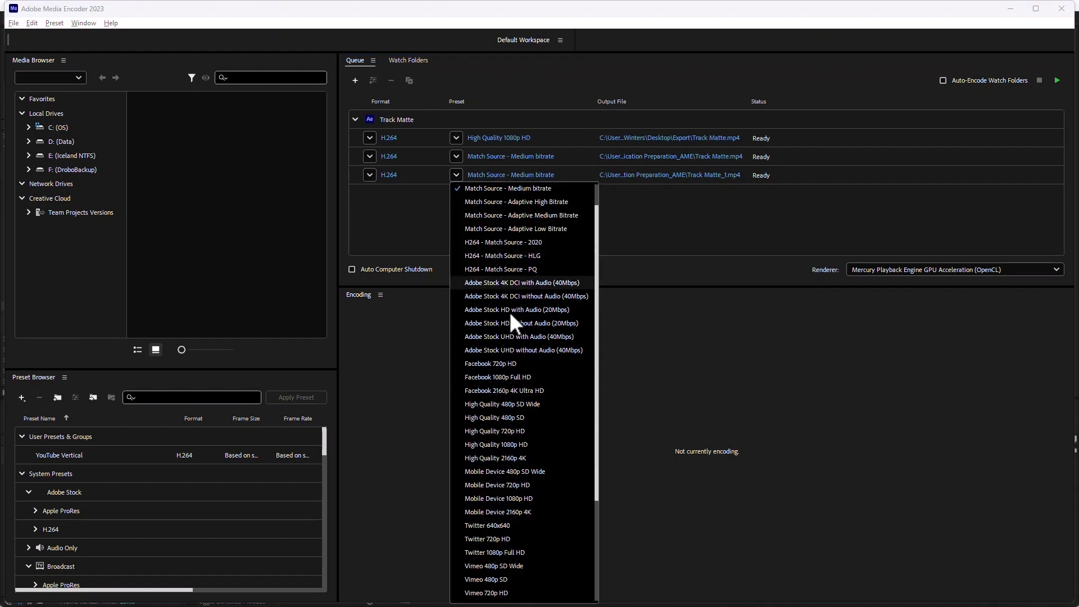
pyautogui.click(514, 364)
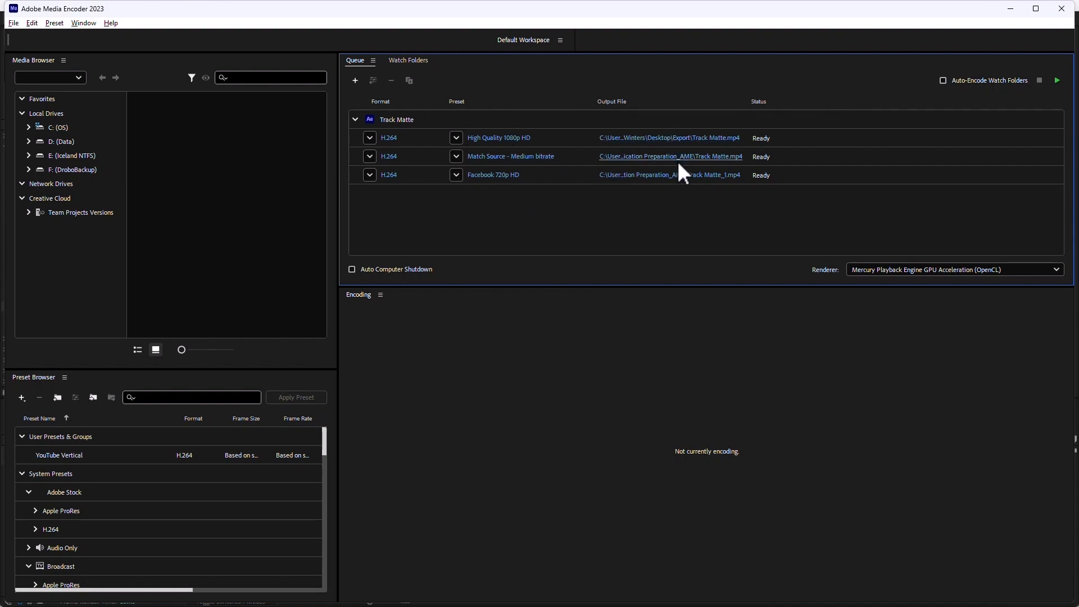
# Set the output folder of all three Track Matte outputs to Export on the Desktop and start encoding the queue.
pyautogui.moveTo(536, 200); pyautogui.dragTo(468, 127)
pyautogui.click(676, 139)
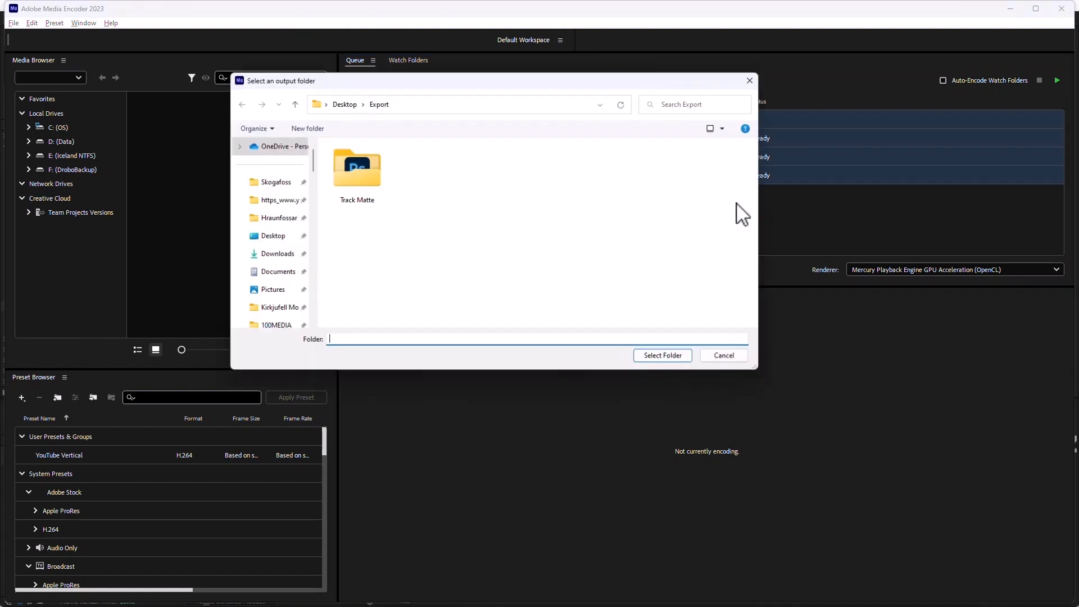
pyautogui.click(662, 354)
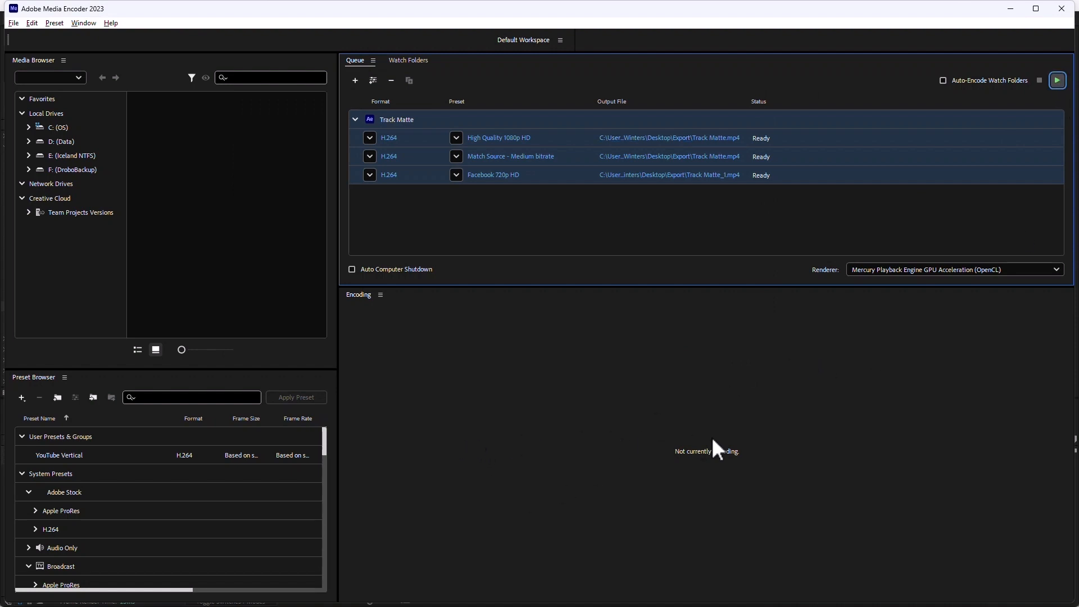
pyautogui.click(1057, 80)
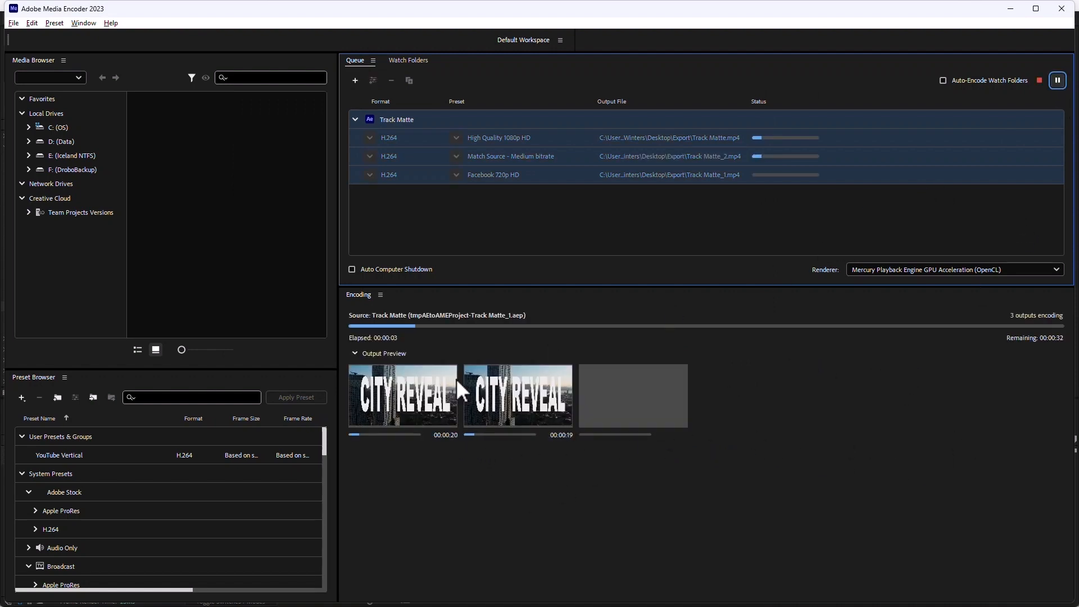
pyautogui.moveTo(646, 423)
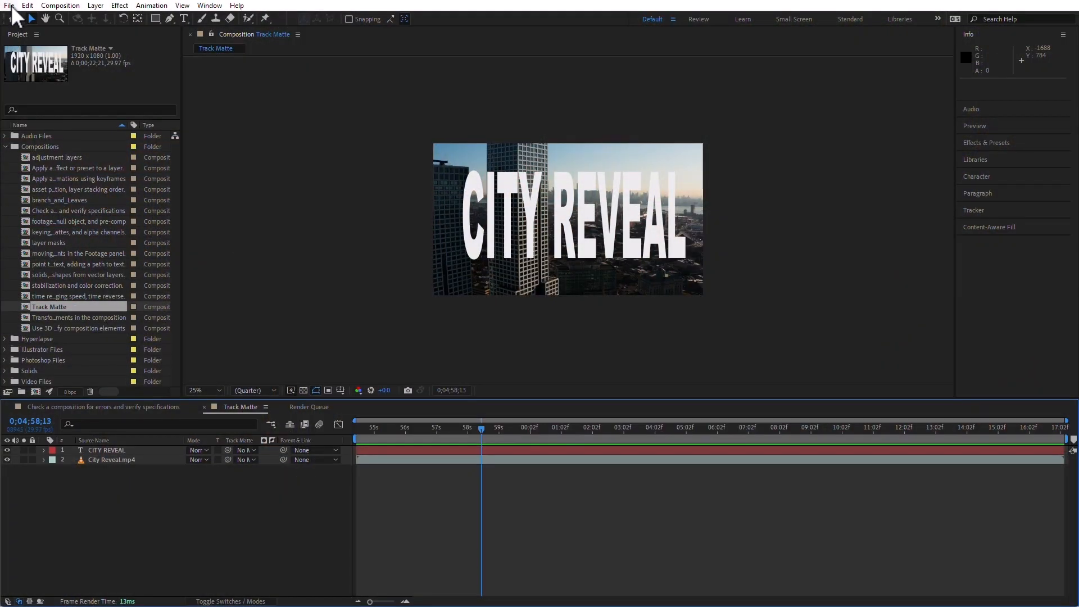
# Switch to After Effects and look at the export options for the Track Matte composition.
pyautogui.click(10, 7)
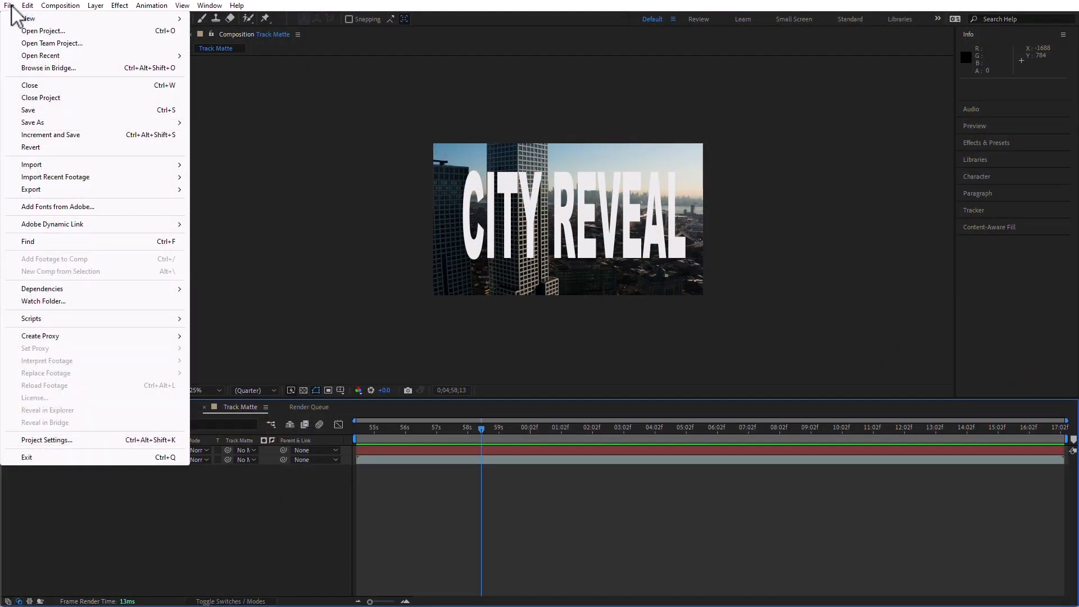
pyautogui.moveTo(47, 192)
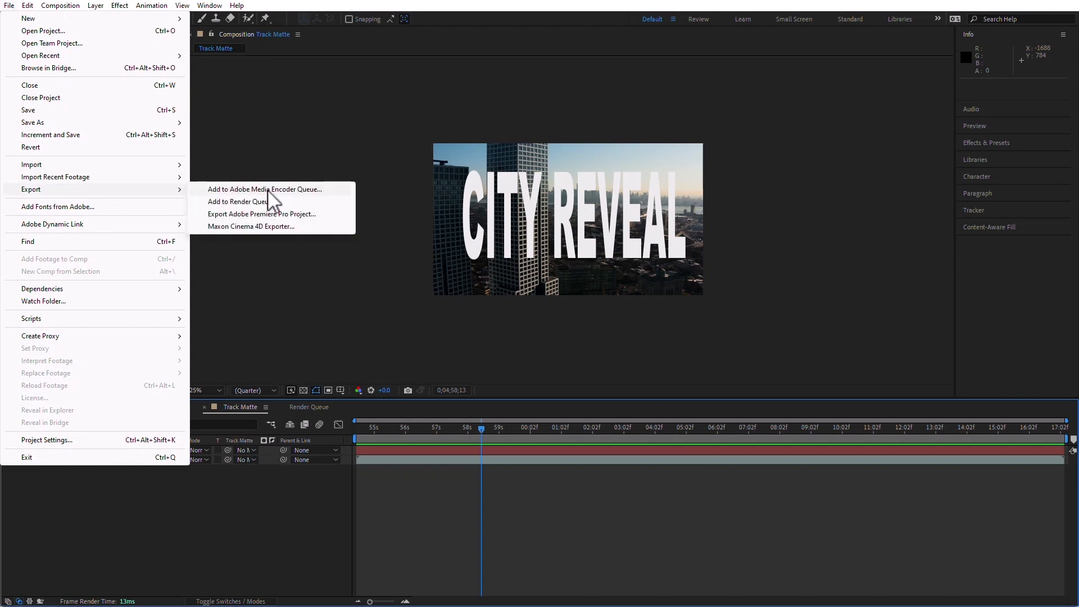